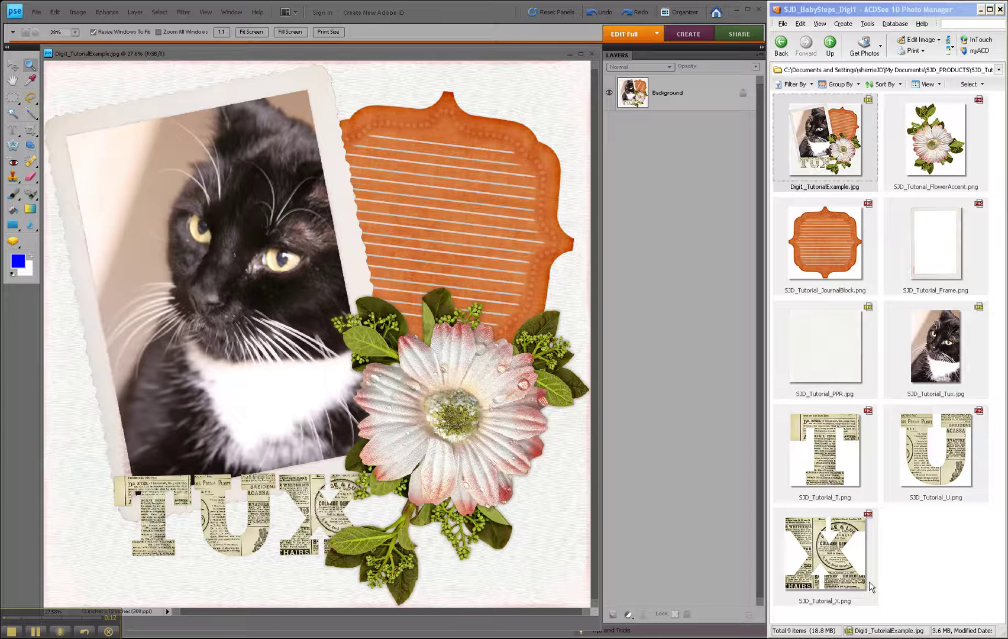
- Close the finished Digi1_TutorialExample.jpg cat scrapbook example window
click(592, 54)
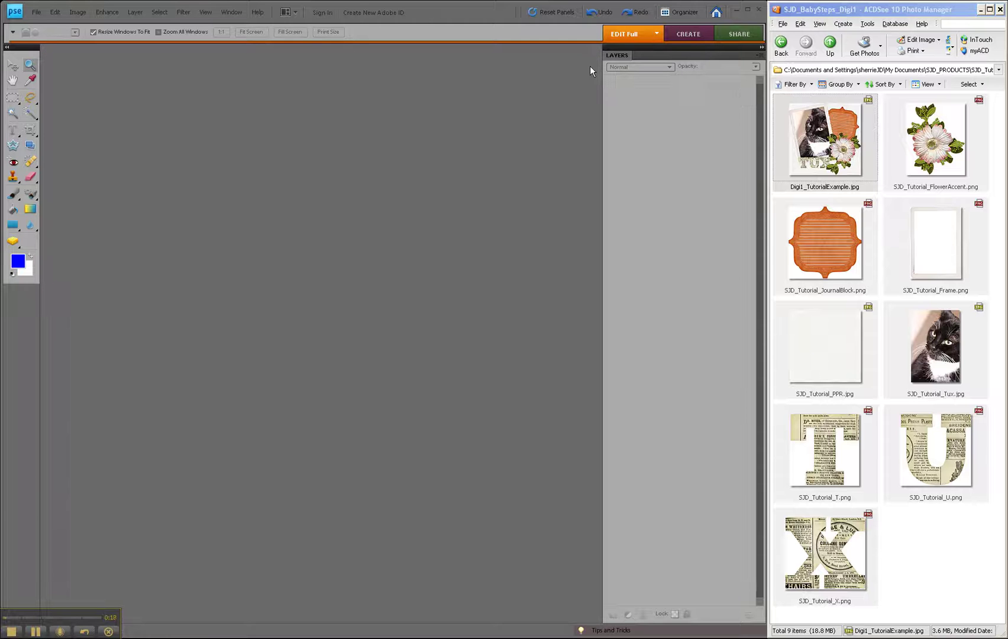
- Create a Blank File of 12 x 12 inches at 300 ppi with a transparent background
click(37, 12)
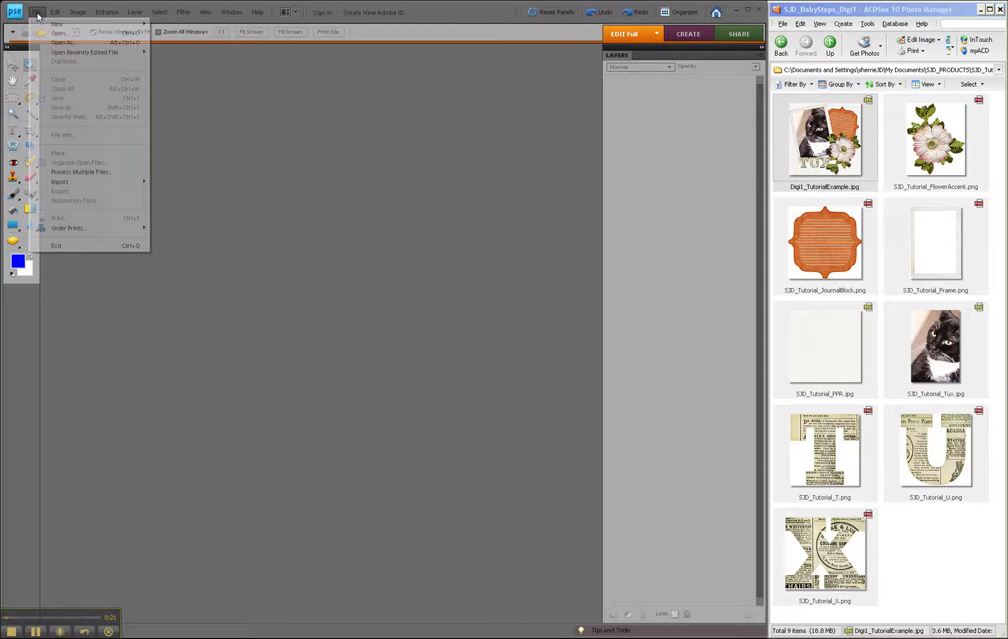
mouse_move(57, 23)
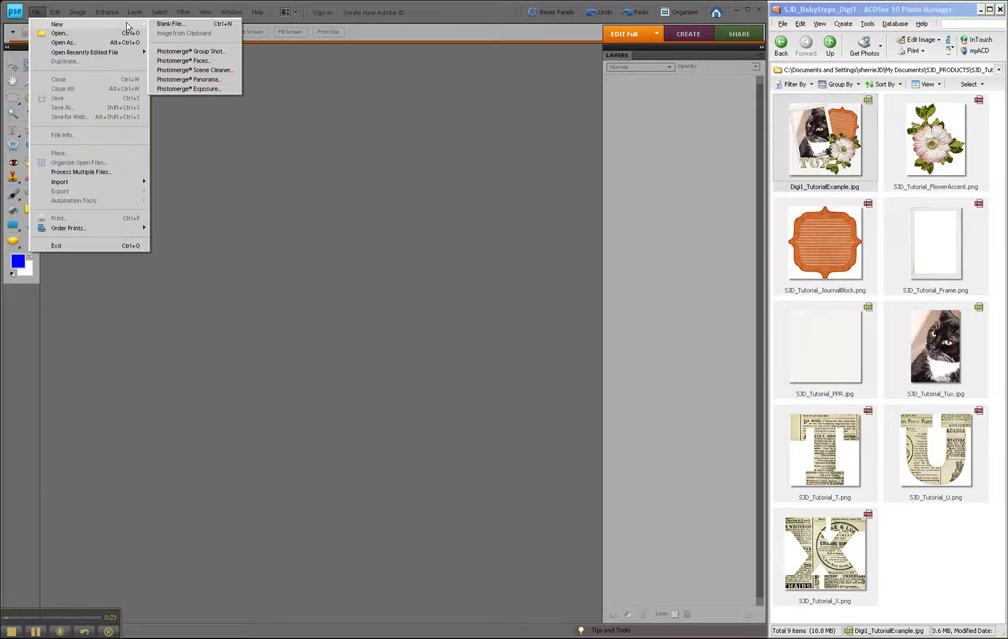
click(176, 25)
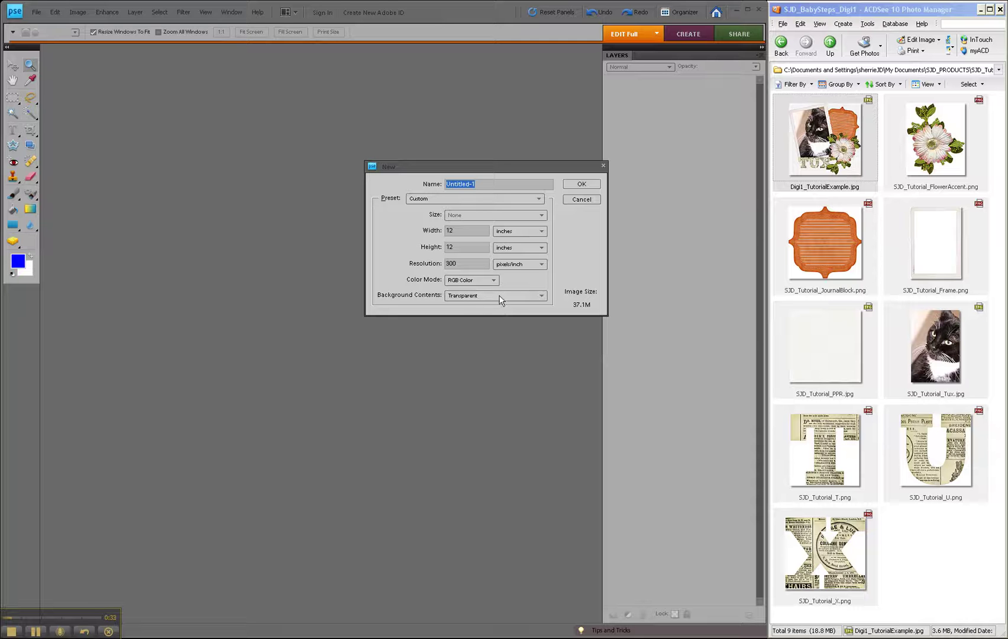
click(588, 185)
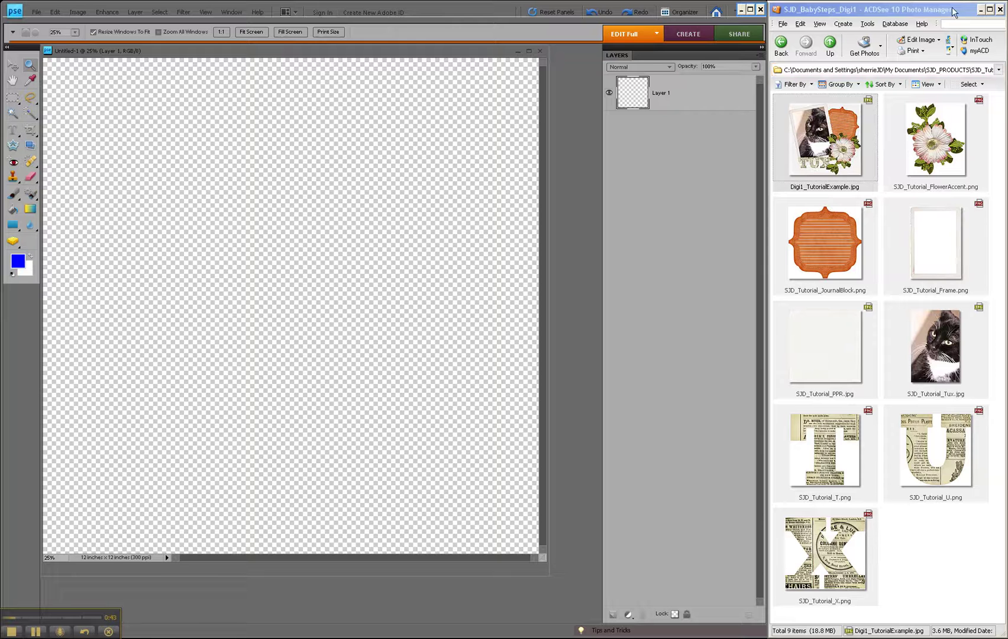
- Select the five files from FlowerAccent through Tux in ACDSee and drop them into Photoshop Elements
click(947, 158)
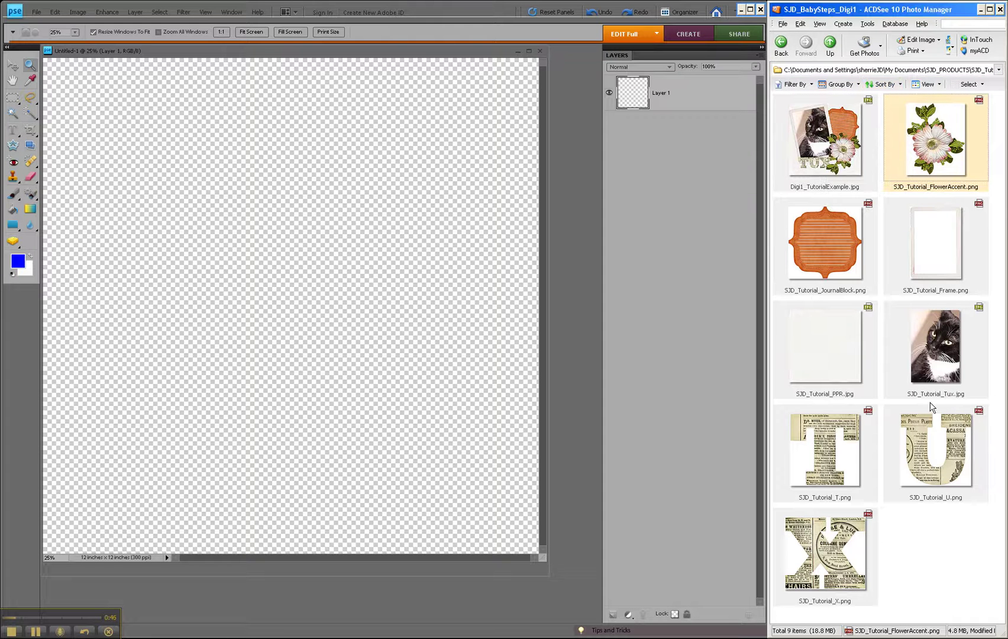
shift+click(937, 348)
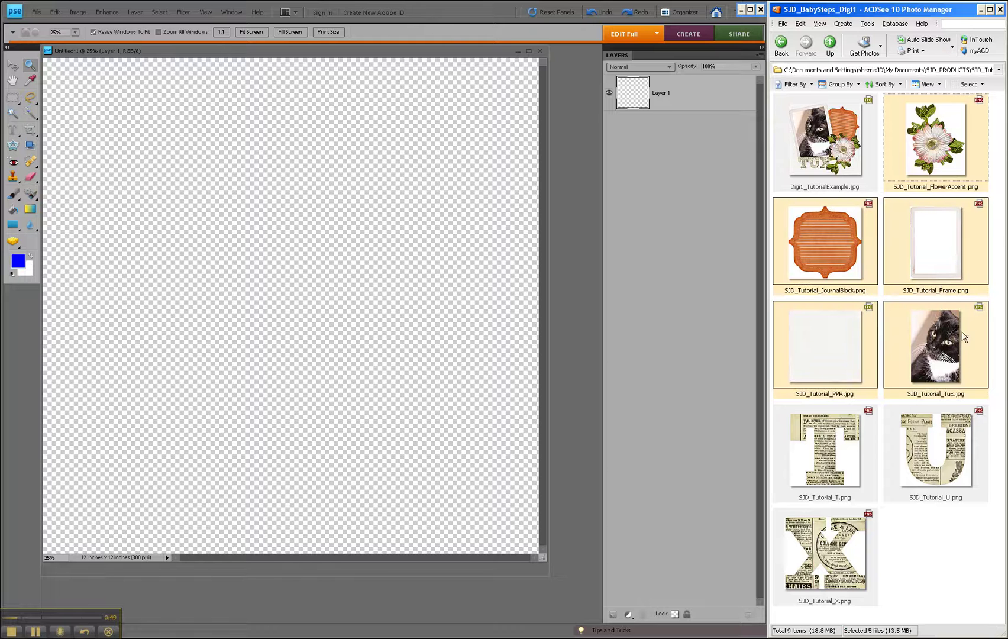
mouse_move(945, 352)
mouse_down()
mouse_move(577, 588)
mouse_move(626, 568)
mouse_up()
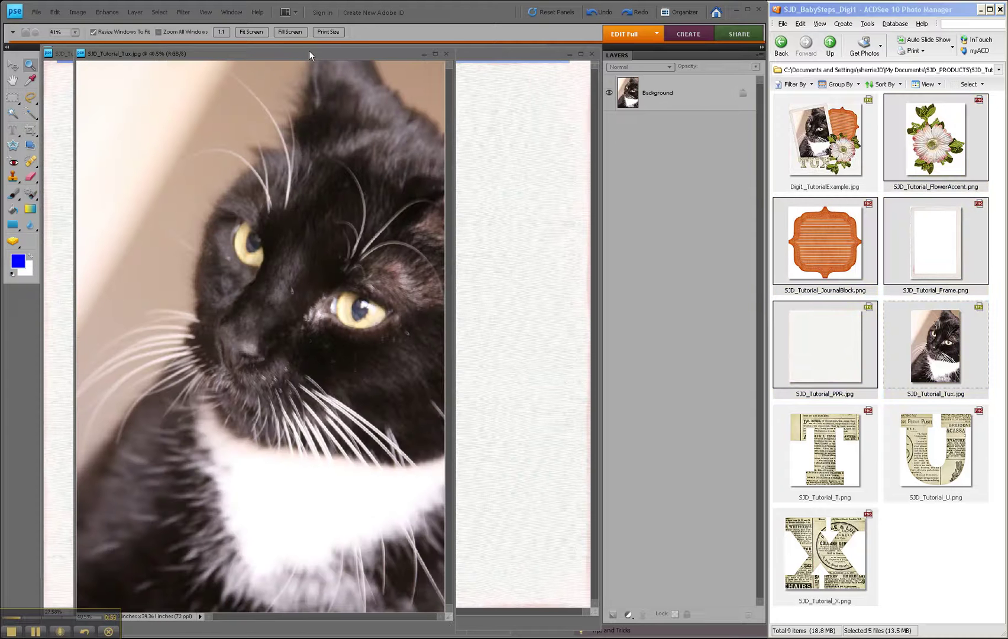
- Float the Tux, PPR, Frame, JournalBlock and FlowerAccent documents as separate windows
drag(309, 52, 566, 383)
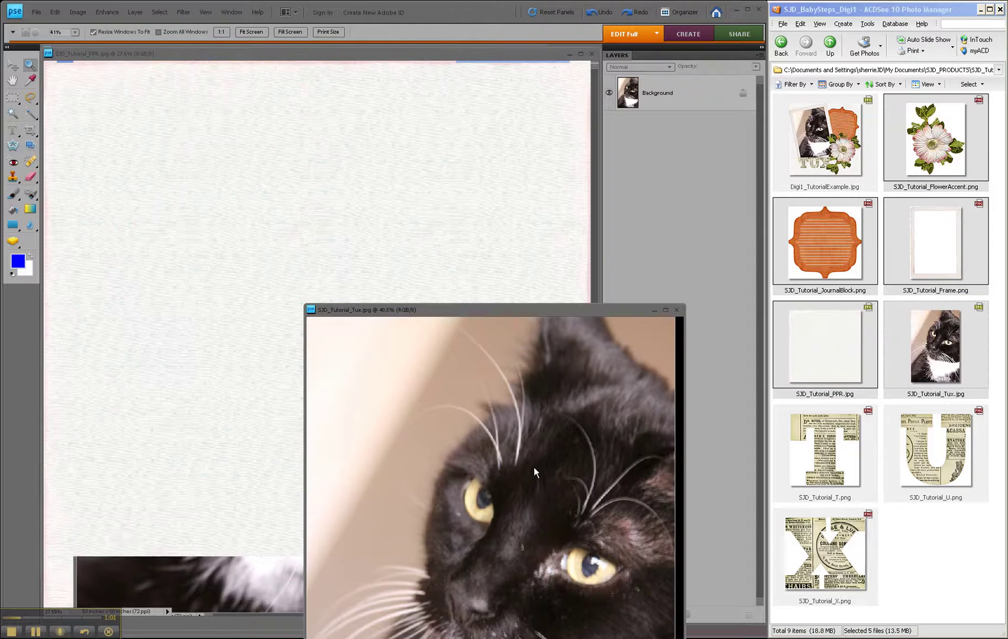
drag(414, 54, 439, 521)
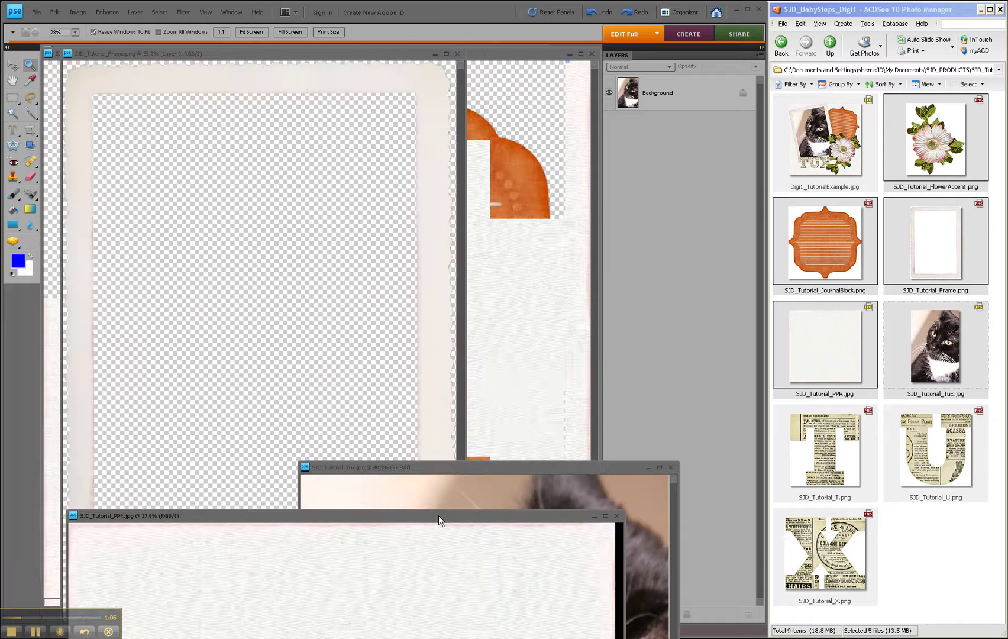
mouse_move(346, 54)
mouse_down()
mouse_move(415, 175)
mouse_move(491, 503)
mouse_up()
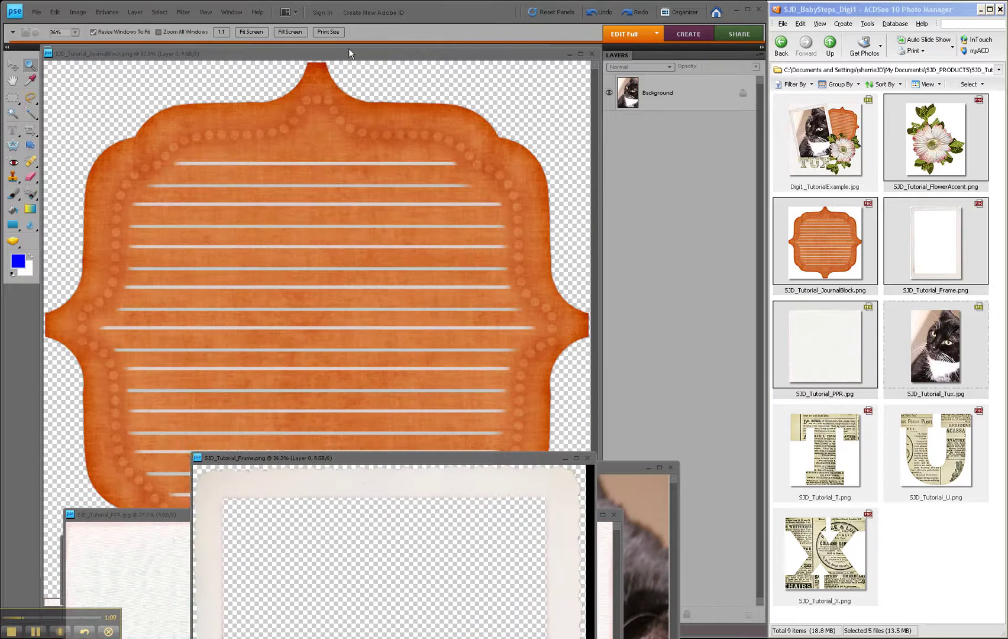
drag(348, 52, 423, 474)
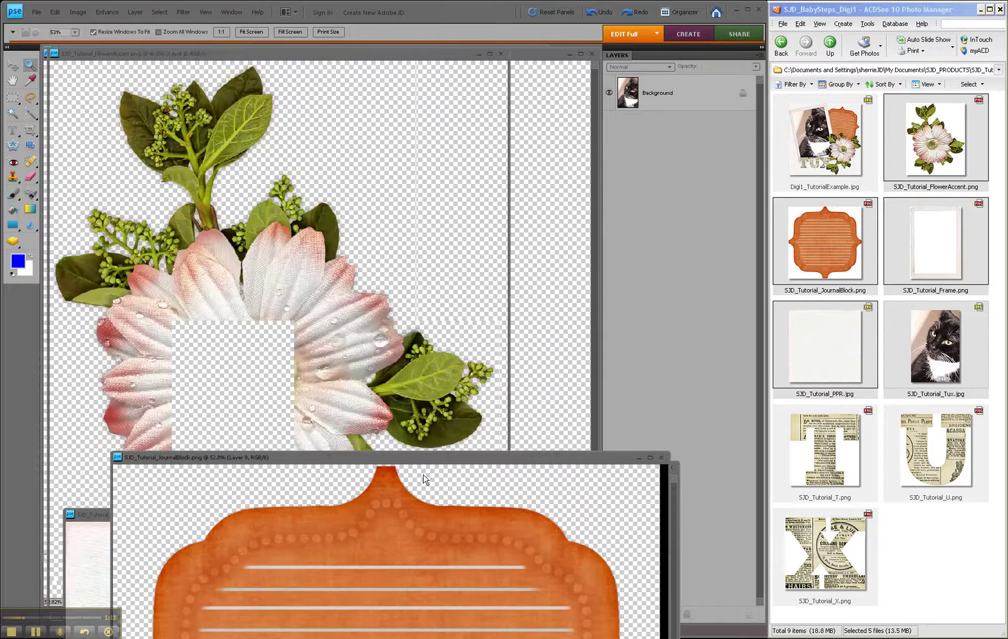
drag(333, 51, 486, 452)
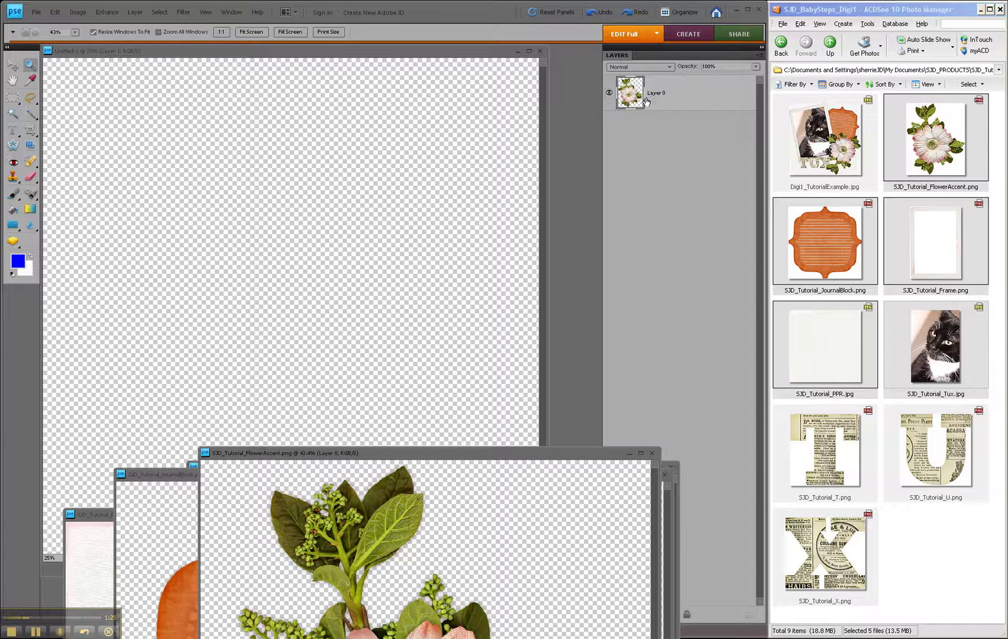
- Copy the flower, journal block and frame layers onto Untitled-1, closing their source windows
drag(634, 95, 321, 267)
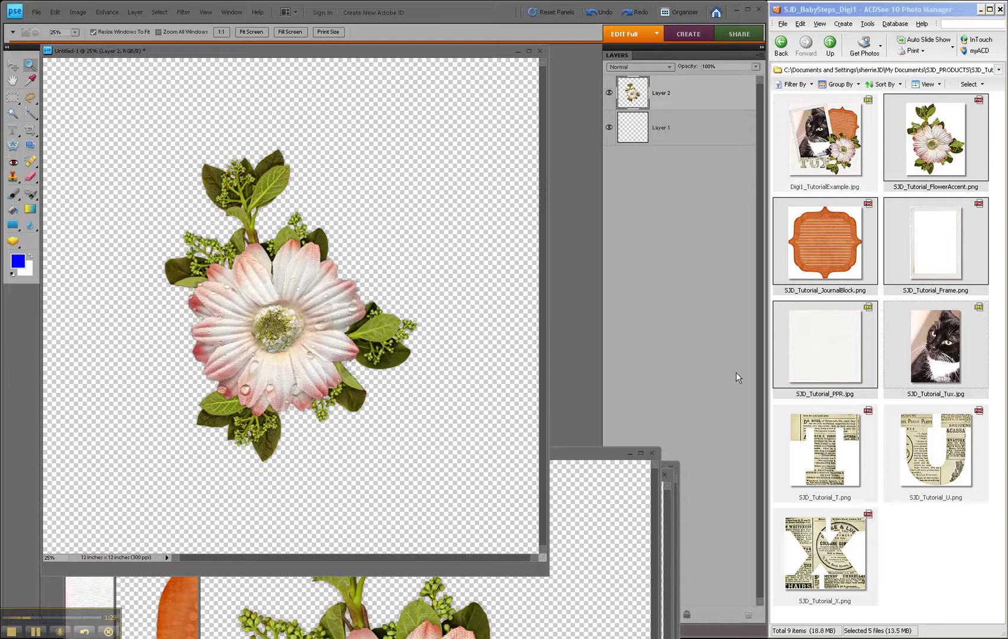
click(654, 457)
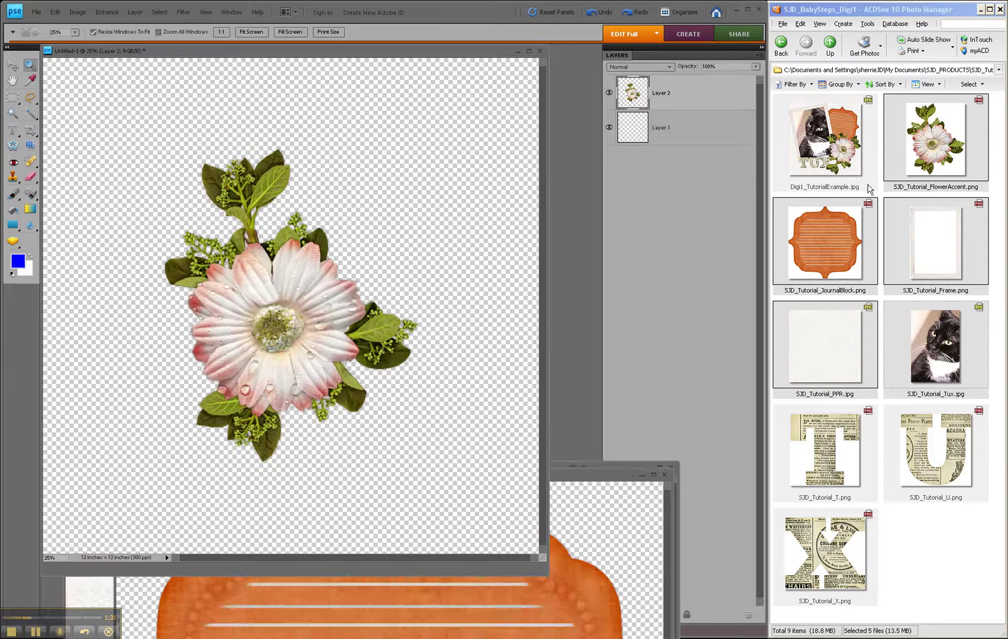
click(618, 478)
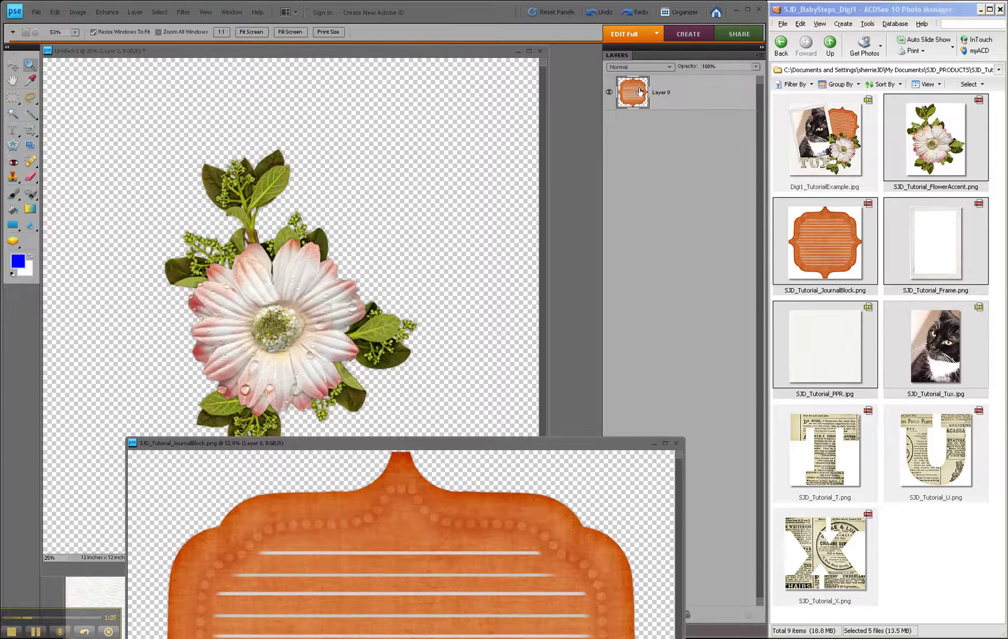
drag(640, 91, 331, 295)
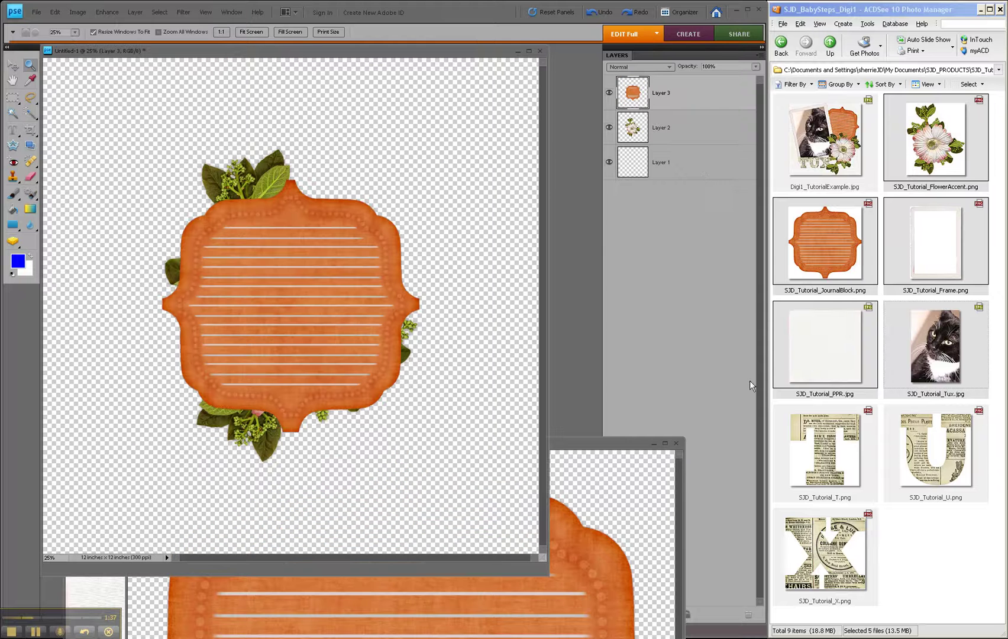
click(676, 443)
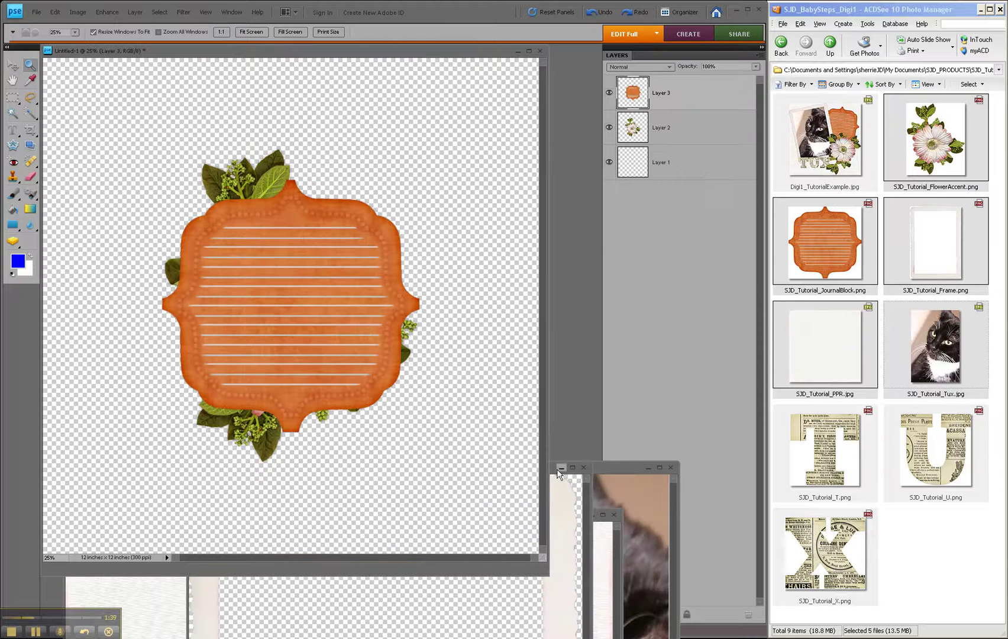
click(558, 473)
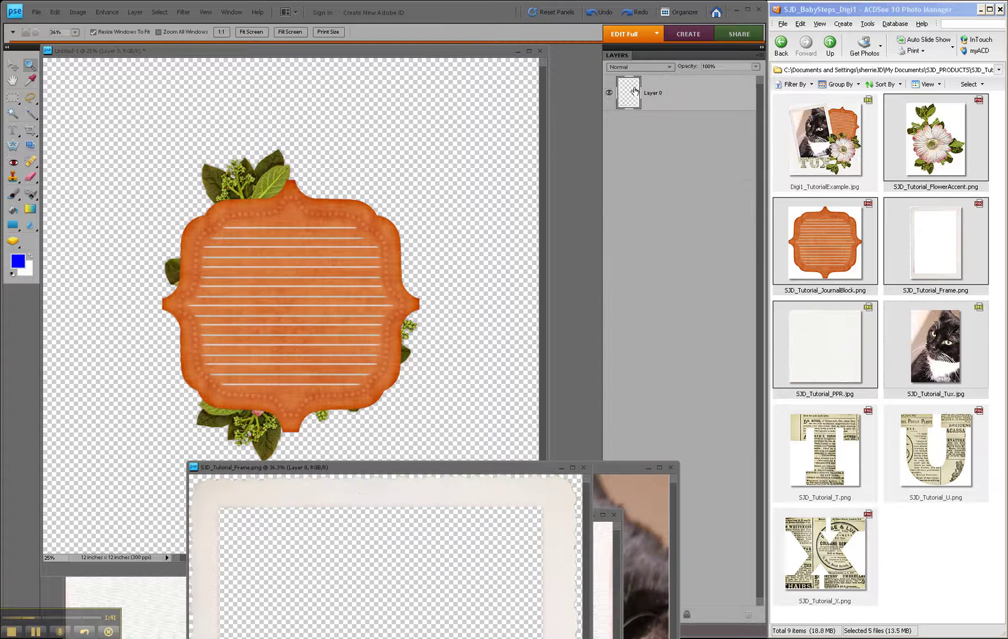
drag(635, 90, 284, 231)
click(584, 471)
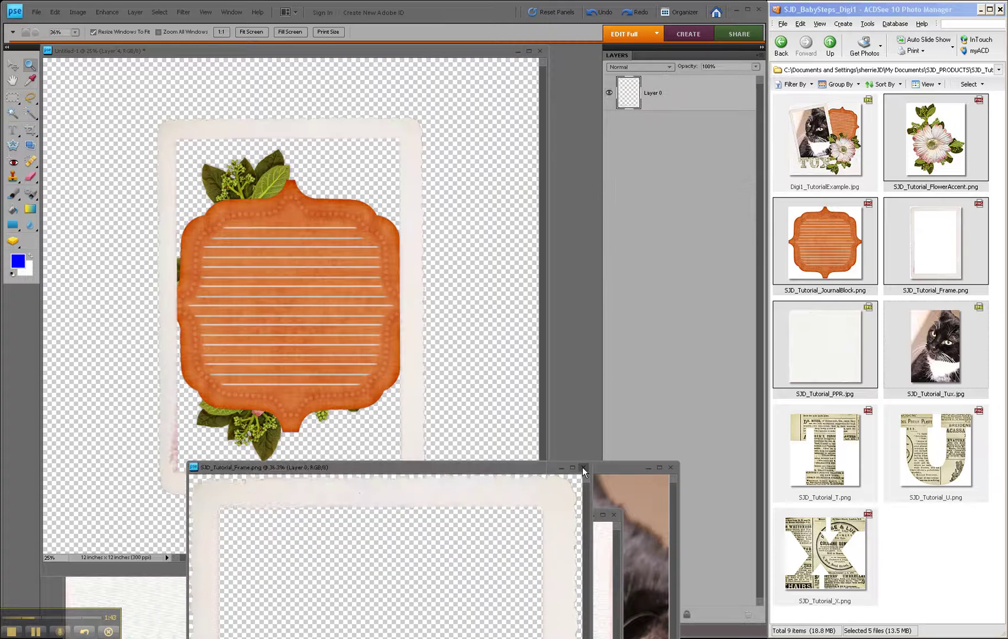
- Copy the paper and cat photo layers onto Untitled-1, closing their source windows
click(582, 589)
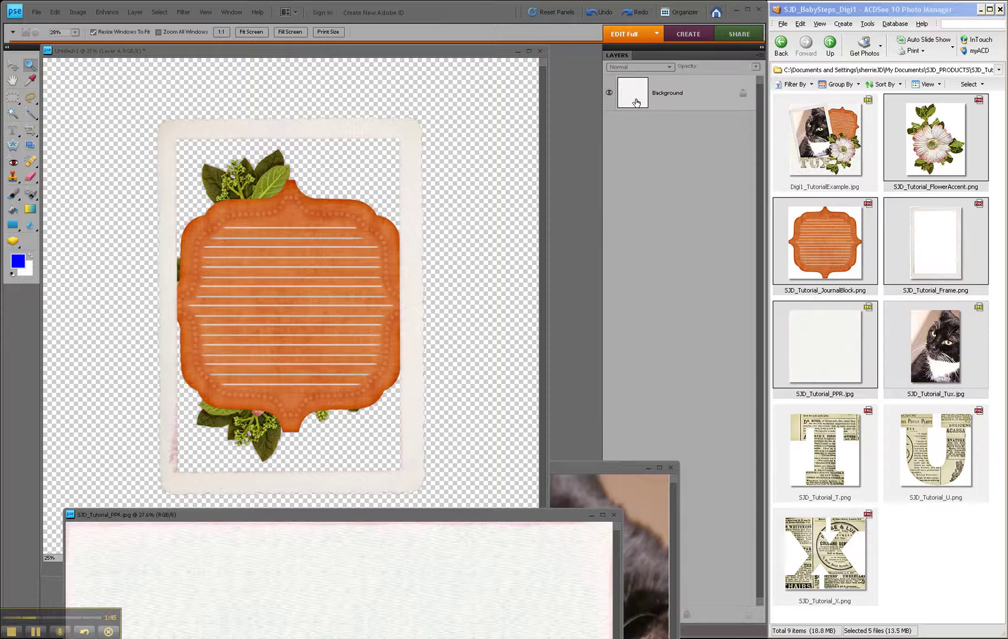
drag(633, 93, 278, 290)
click(612, 514)
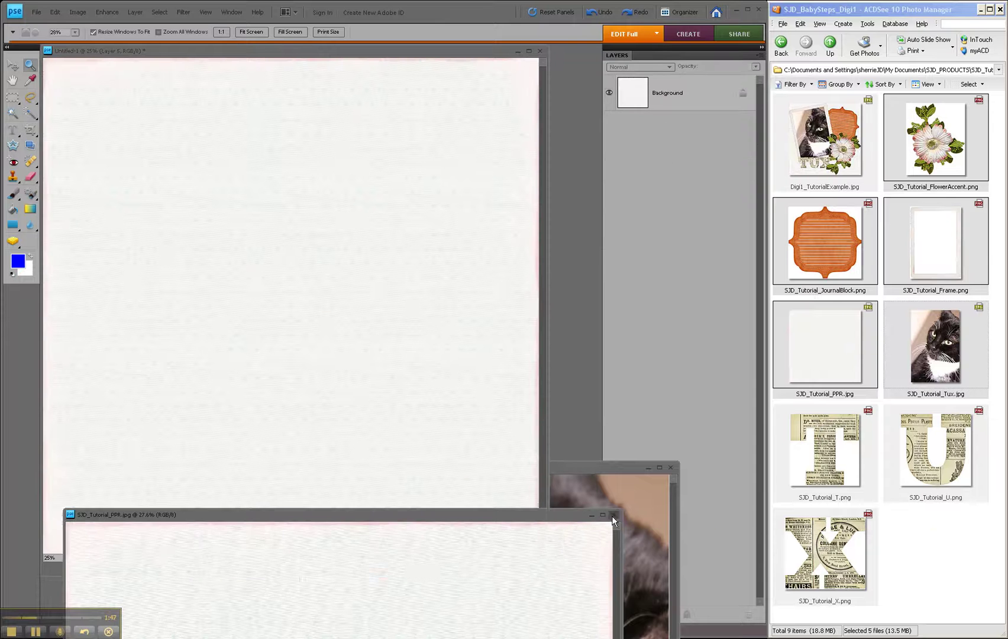
click(618, 469)
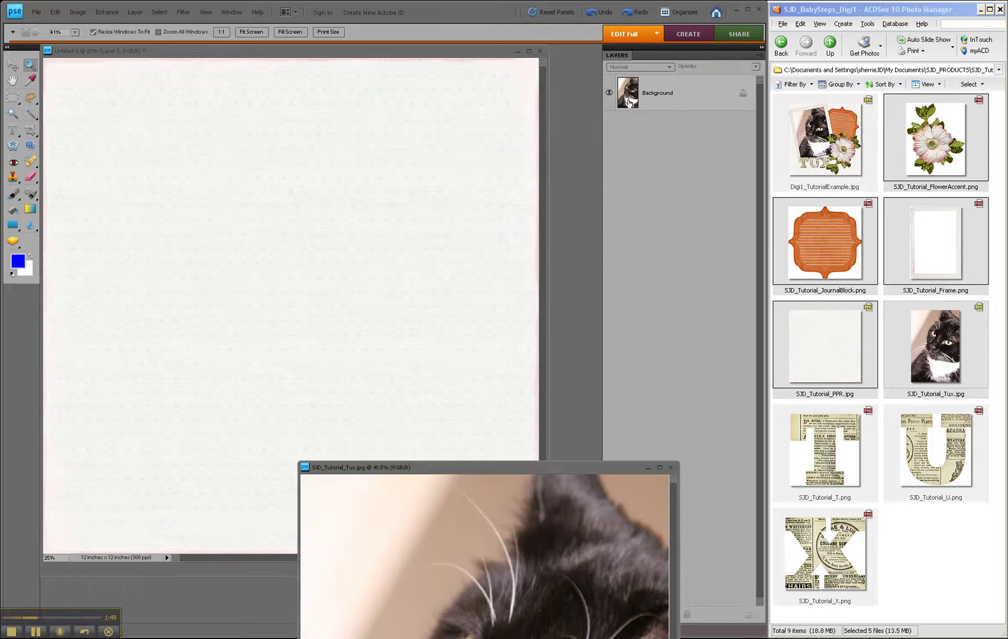
drag(629, 101, 322, 209)
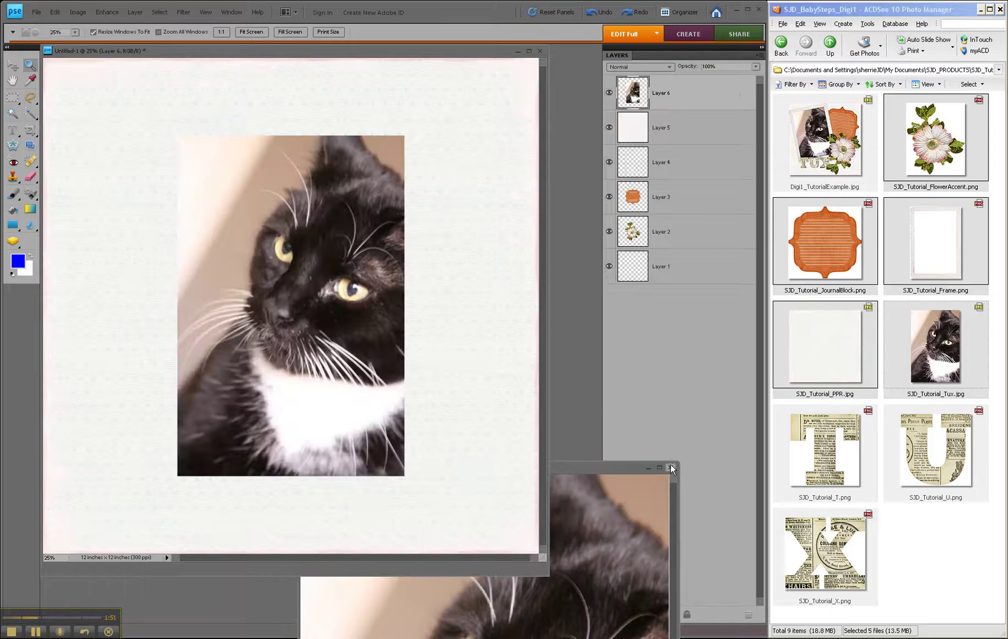
click(671, 468)
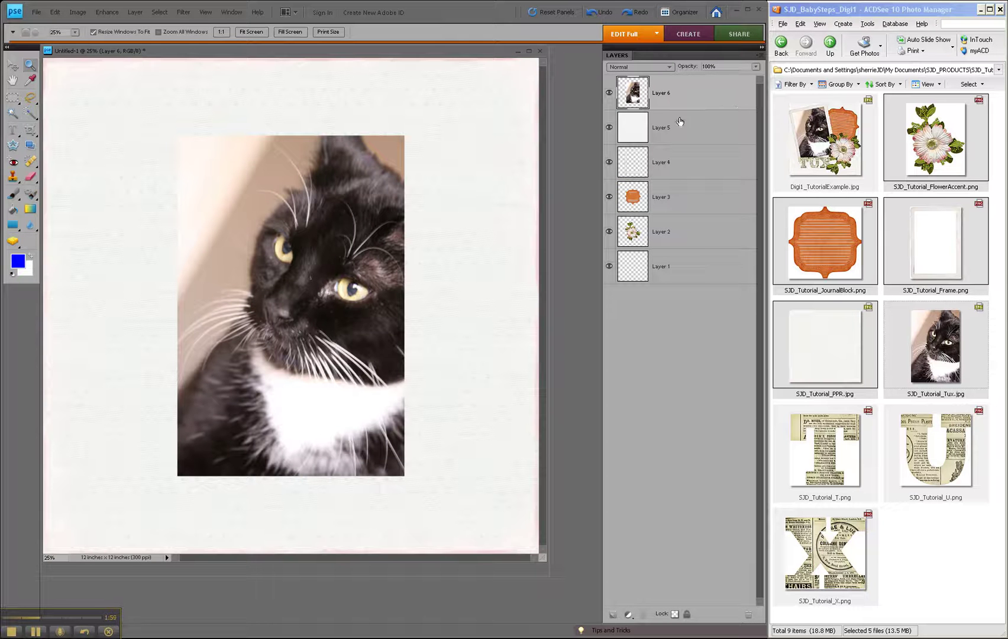
- Move the paper layer to the bottom and the cat photo layer just below the frame
click(685, 130)
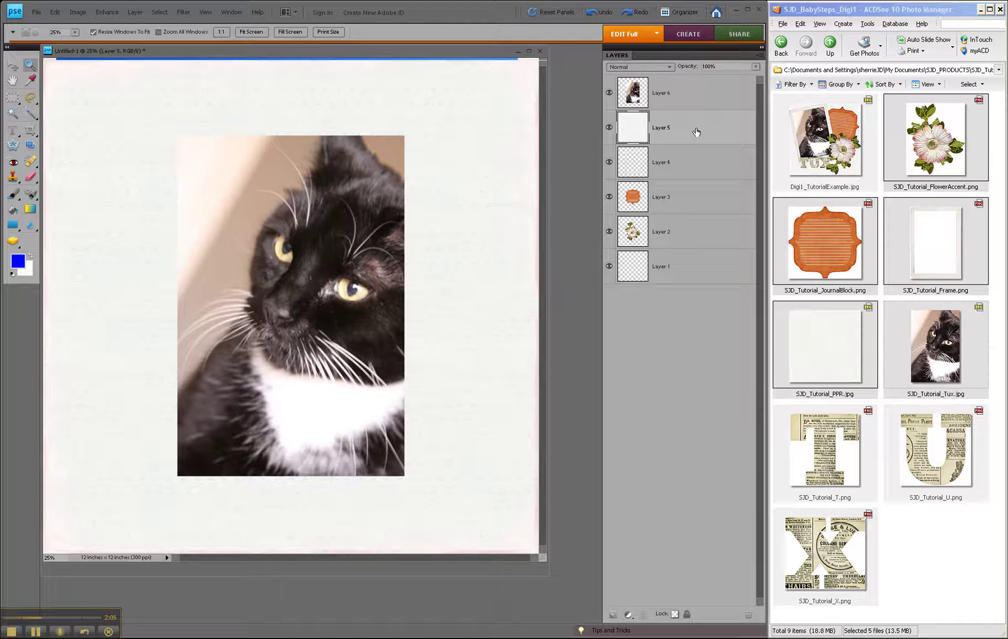
drag(694, 130, 680, 248)
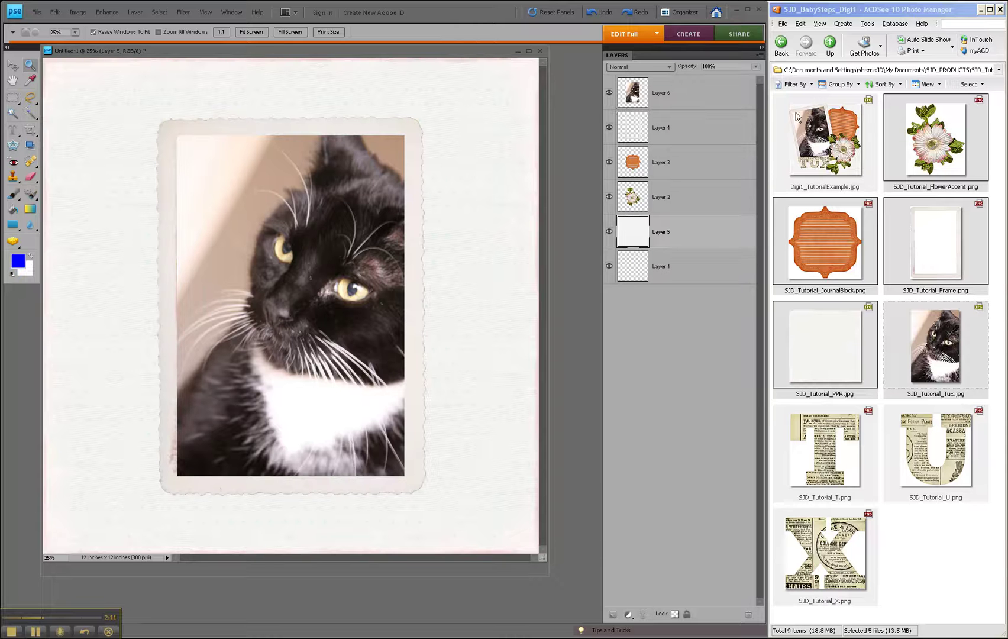
click(691, 97)
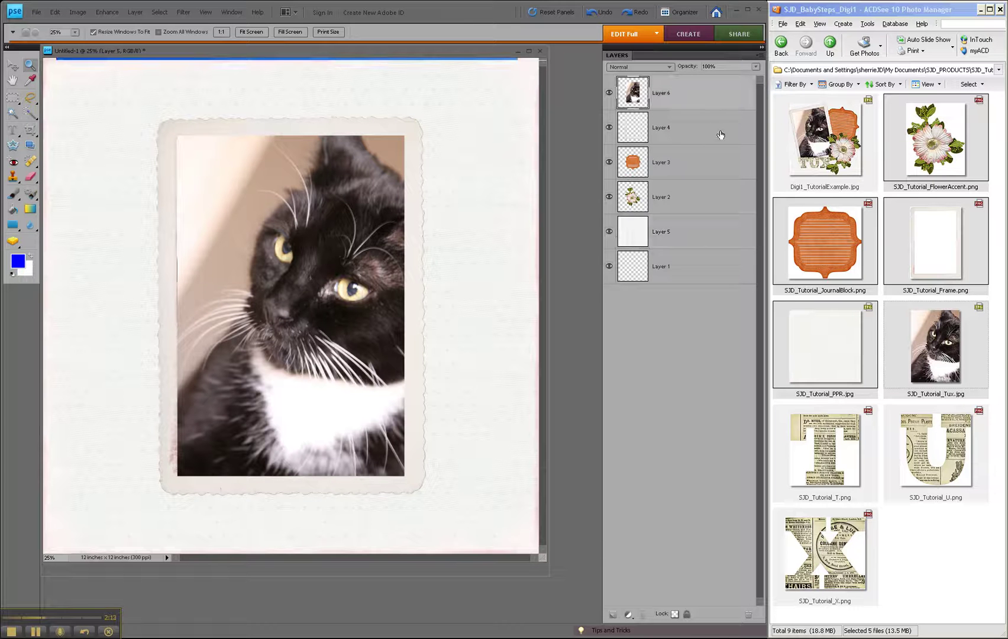
click(690, 101)
drag(696, 97, 690, 142)
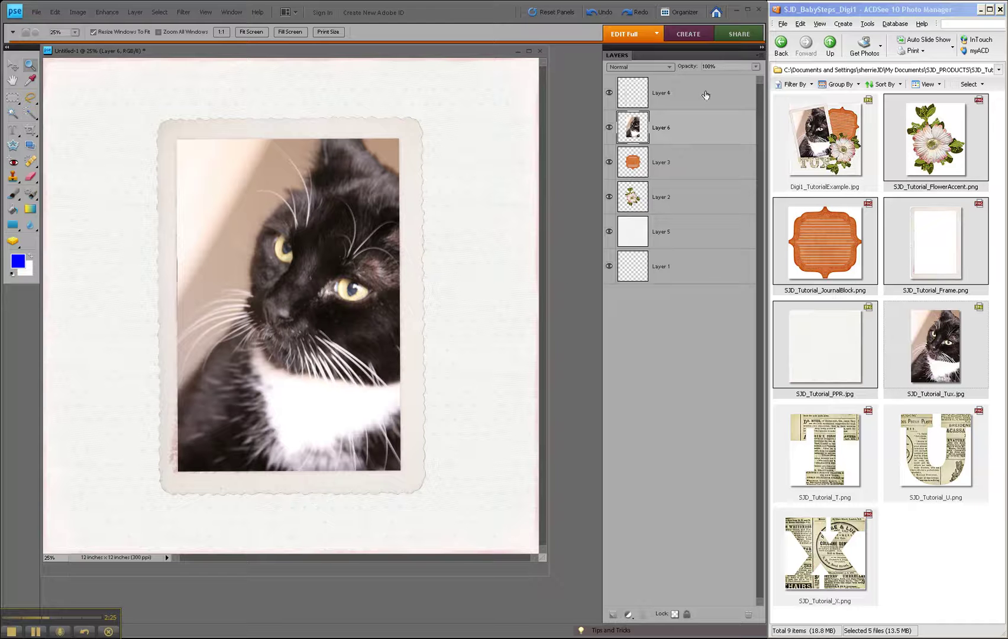
- Use the Move tool to shift the framed cat photo toward the upper left
ctrl+click(680, 140)
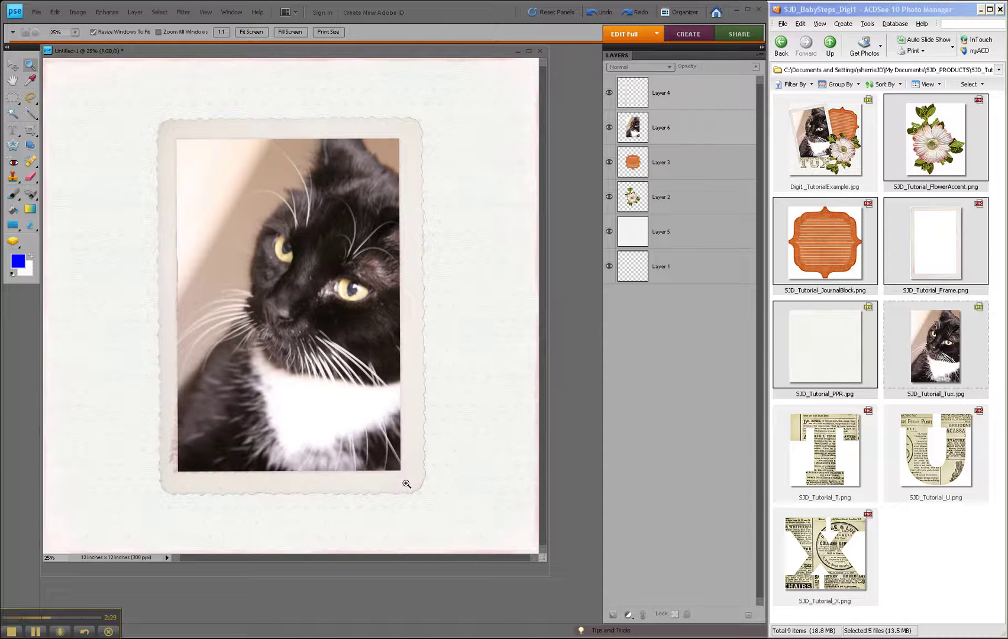
click(14, 69)
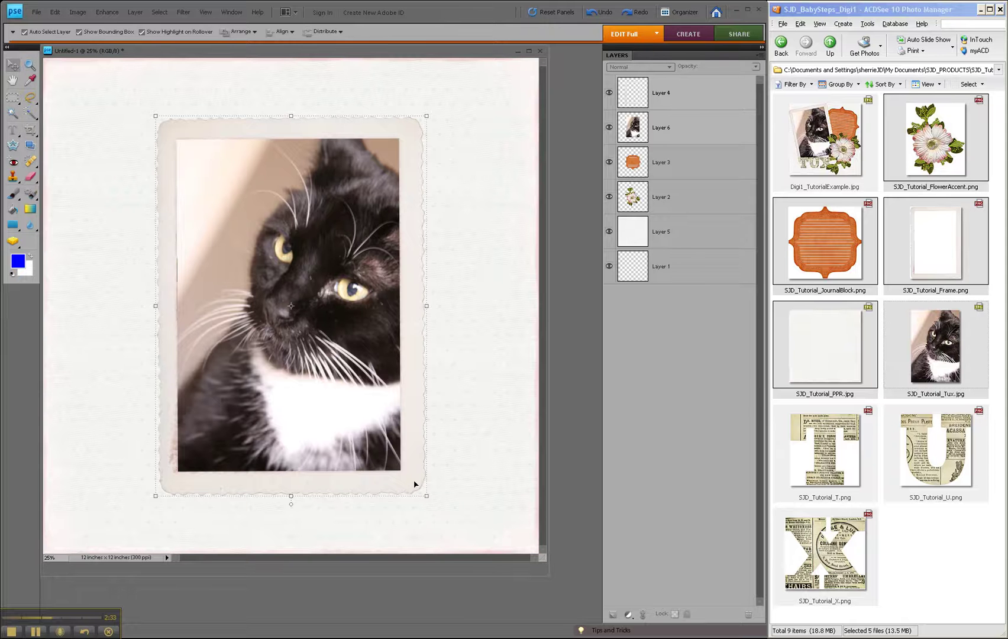
drag(413, 480, 318, 439)
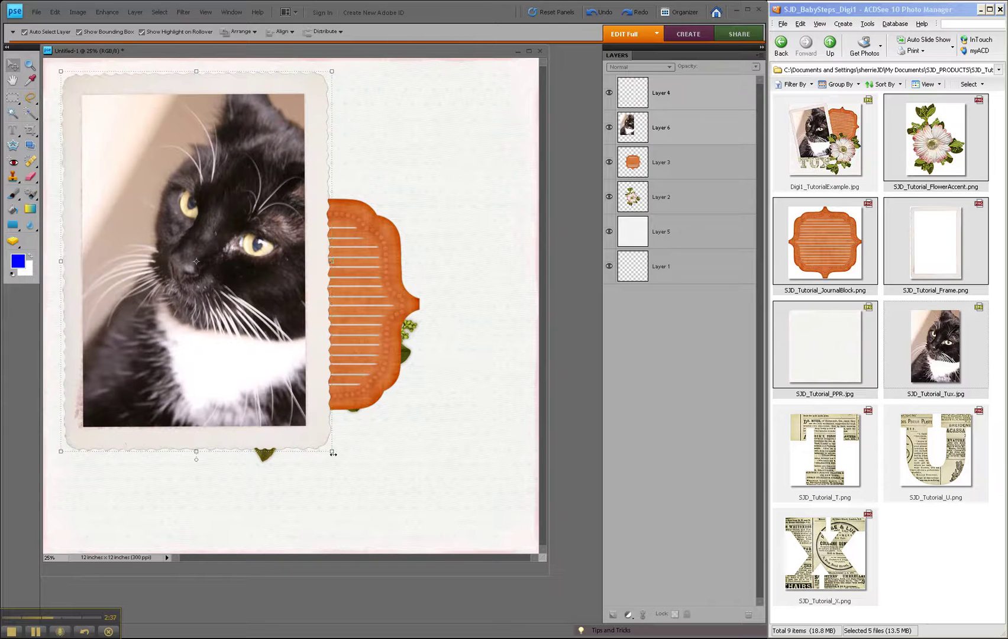
click(335, 453)
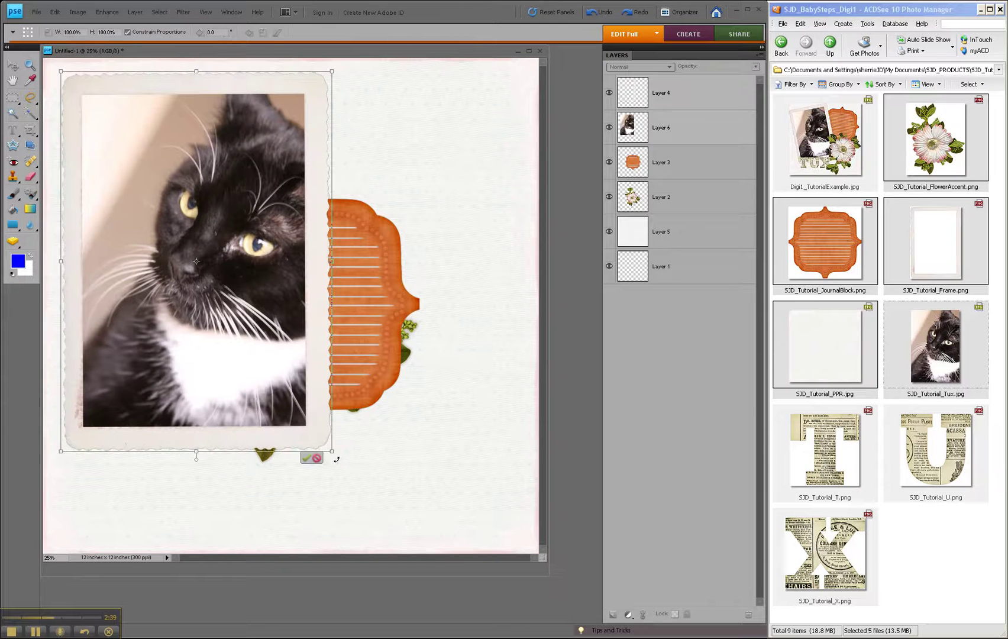
- Rotate the framed cat photo about -5° and commit the tilt
drag(337, 459, 360, 448)
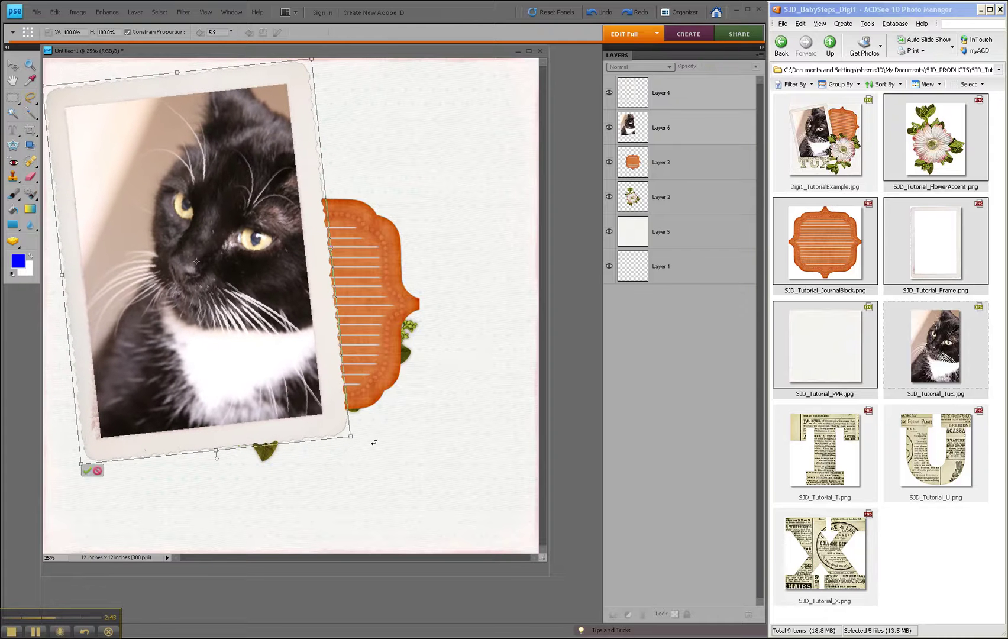
click(87, 470)
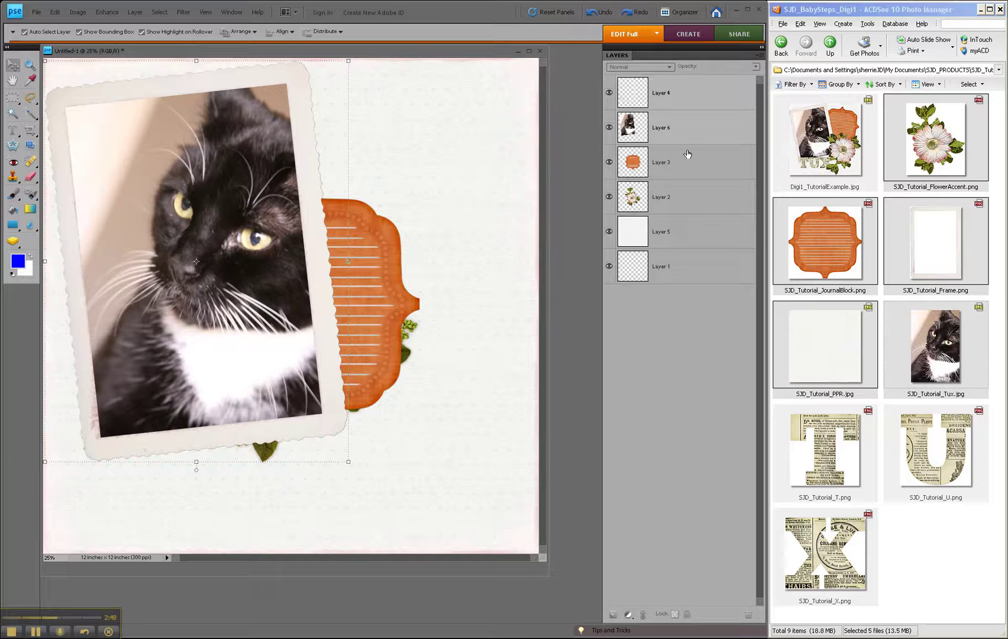
click(693, 166)
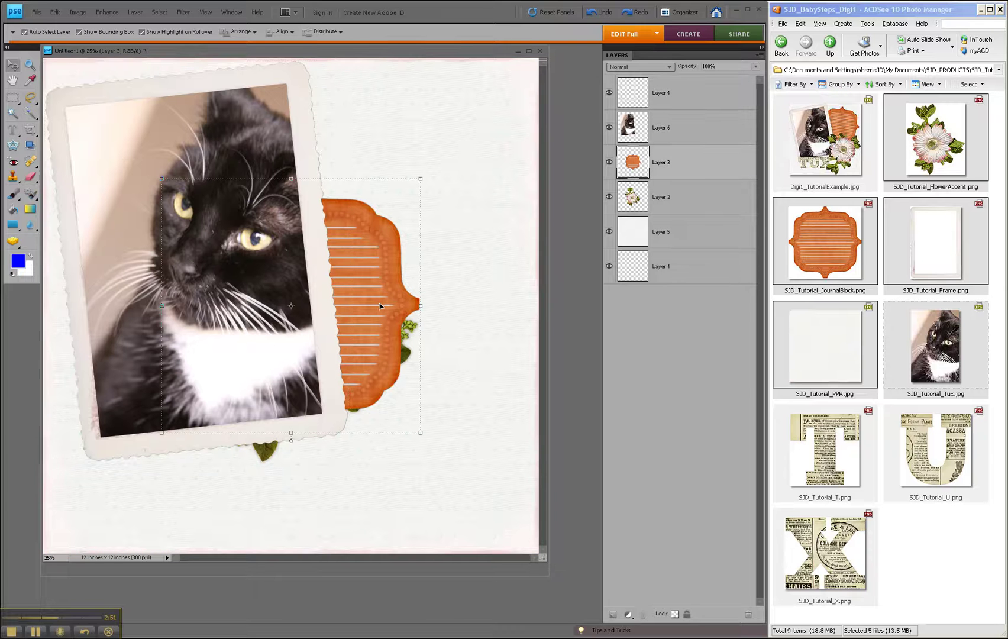
- Drag the orange journal block to the upper right and enlarge the document window
drag(379, 306, 495, 197)
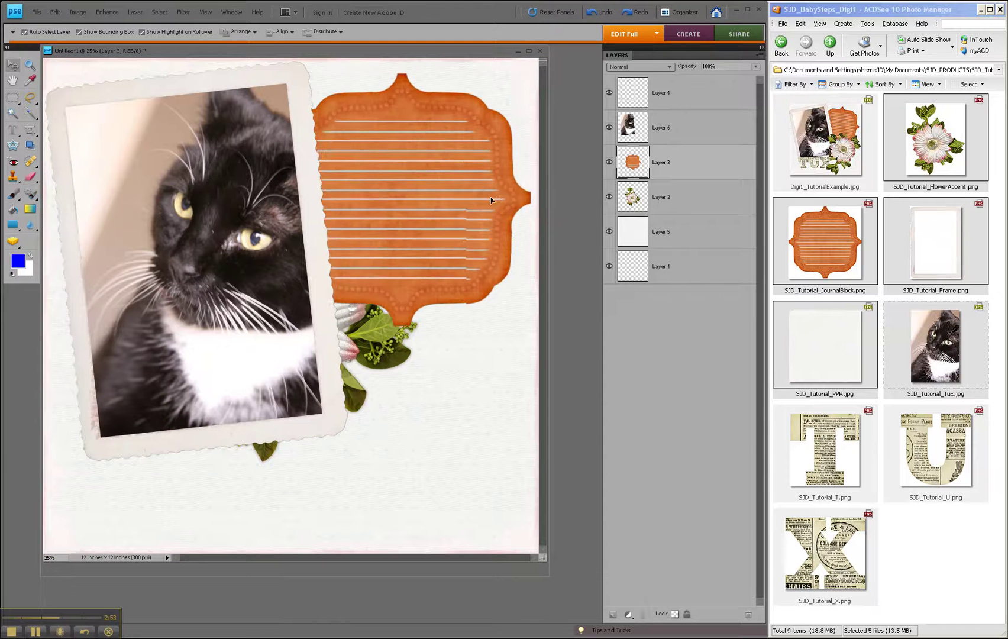
click(538, 325)
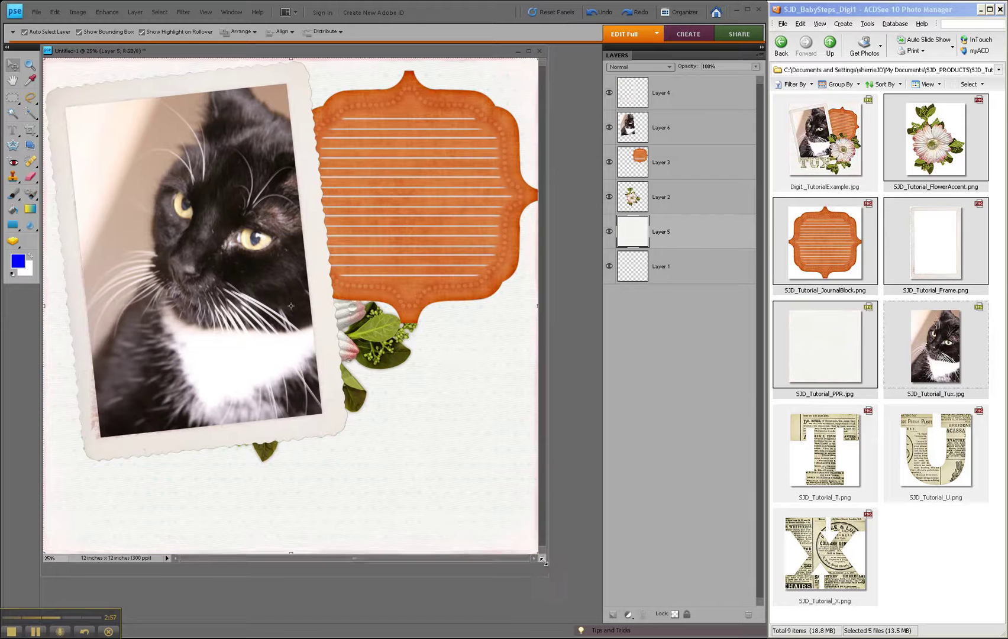
drag(547, 571, 596, 587)
- Try tilting the journal block about nine degrees, then cancel the rotation with Esc
click(563, 314)
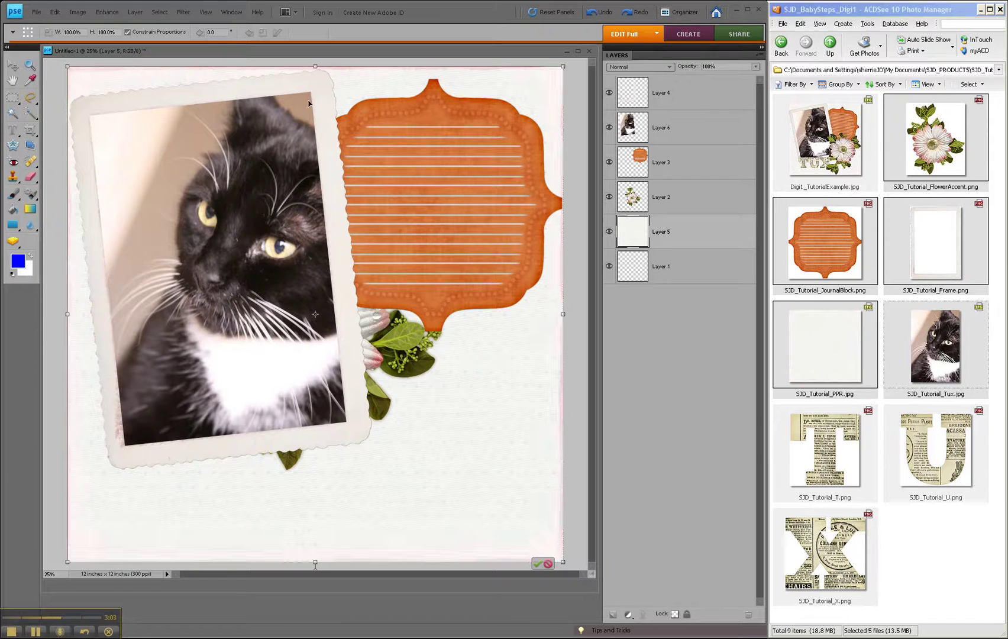
click(541, 564)
click(515, 285)
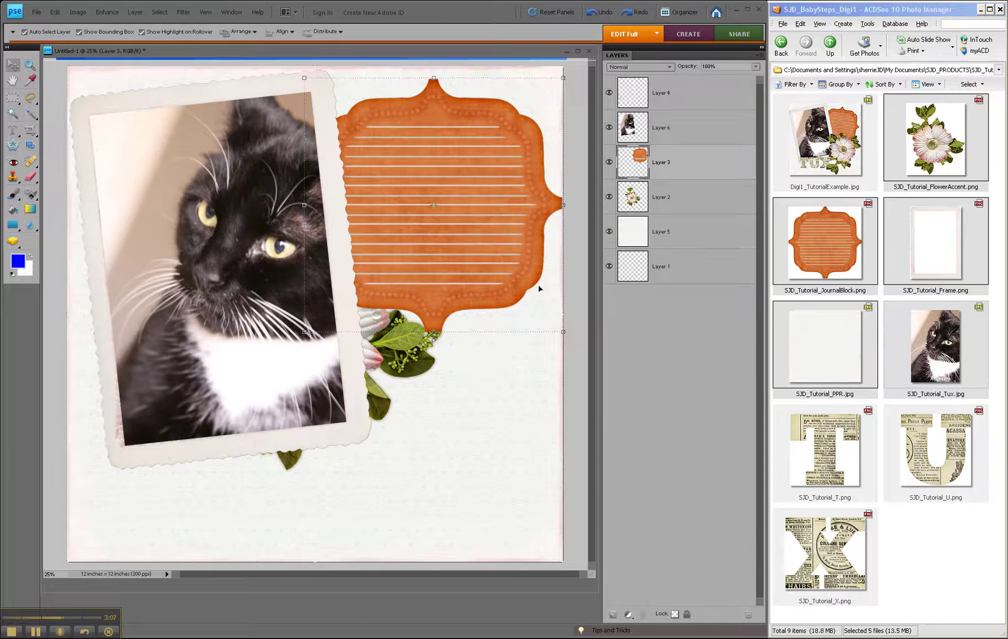
click(565, 332)
drag(572, 340, 548, 360)
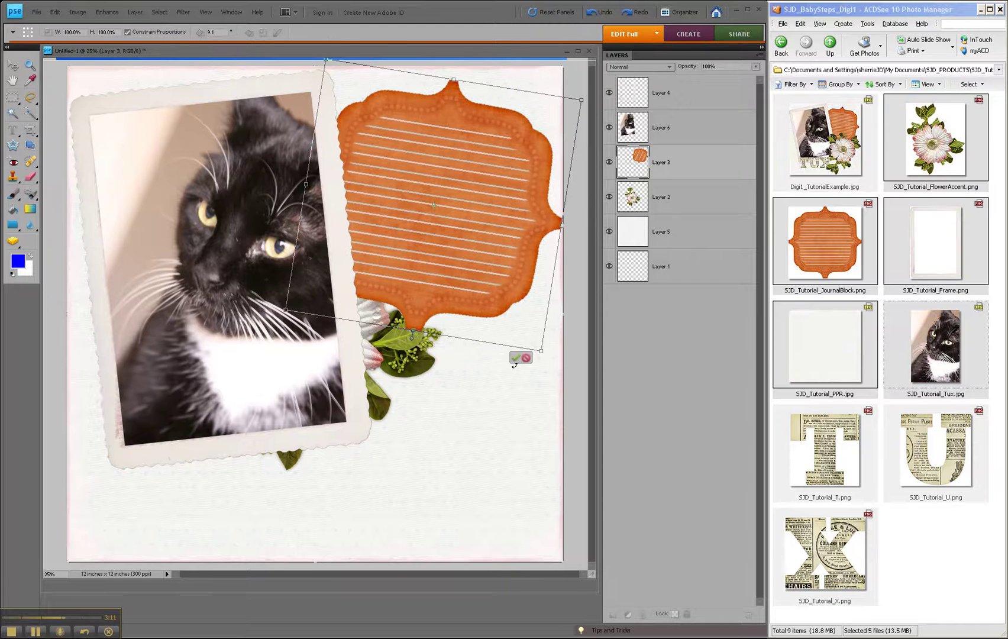
key(Escape)
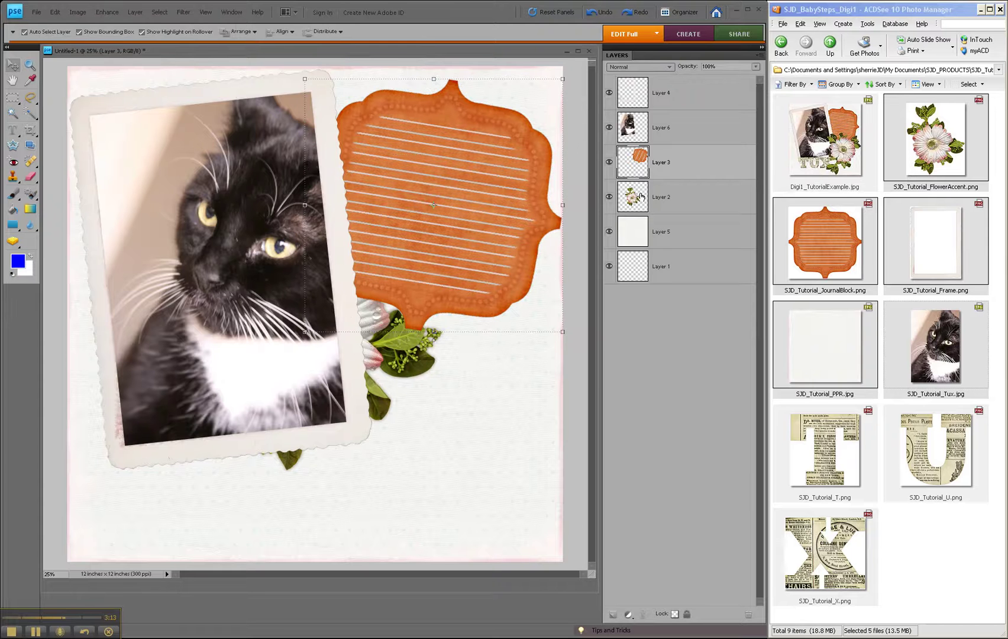
- Move the flower layer to the top, place it lower right, and rotate it stem-down
drag(641, 196, 634, 83)
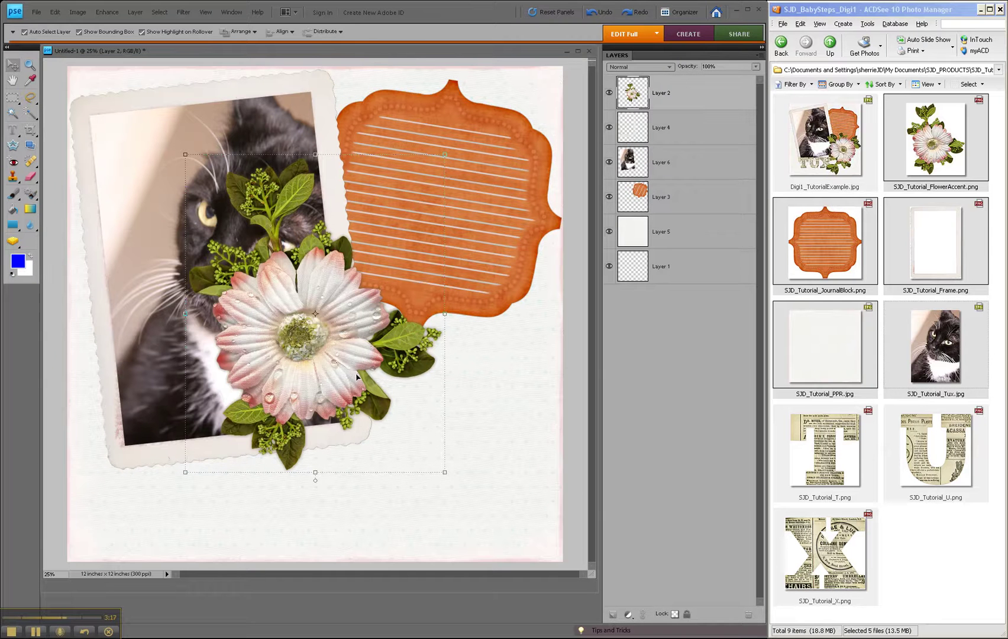
drag(334, 370, 431, 436)
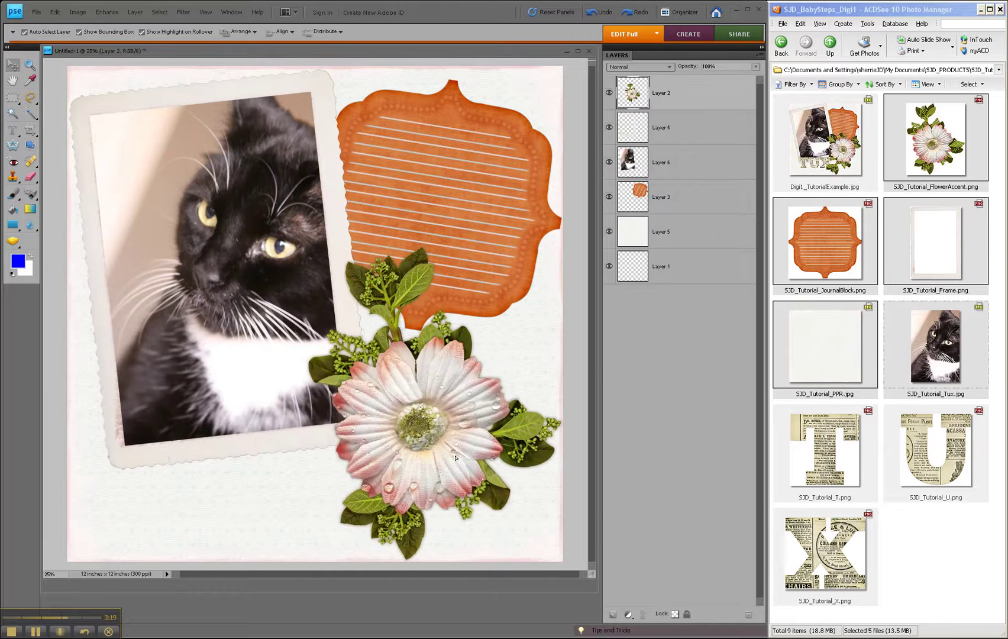
click(456, 458)
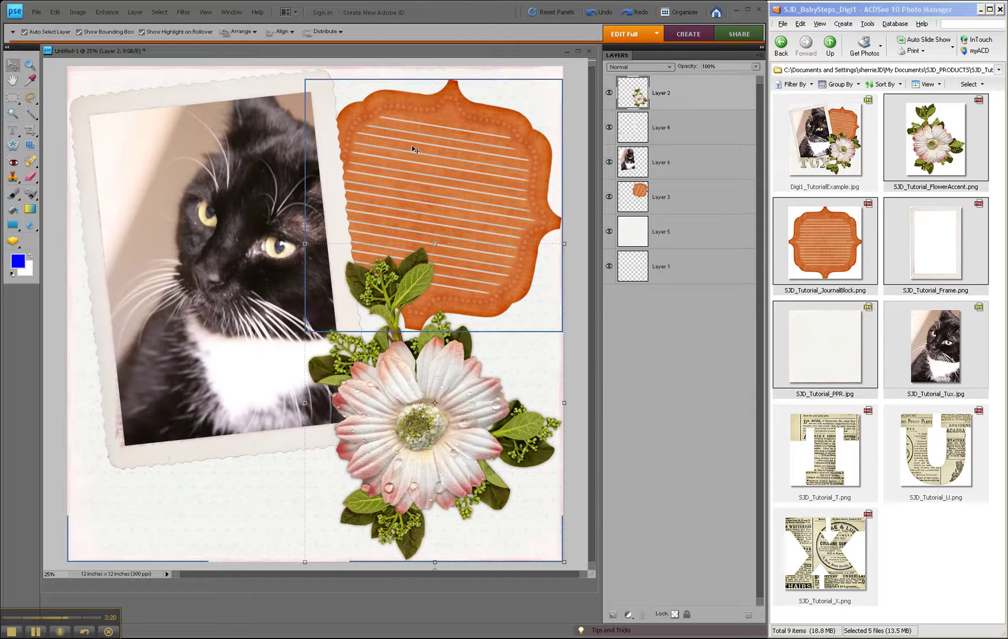
click(303, 243)
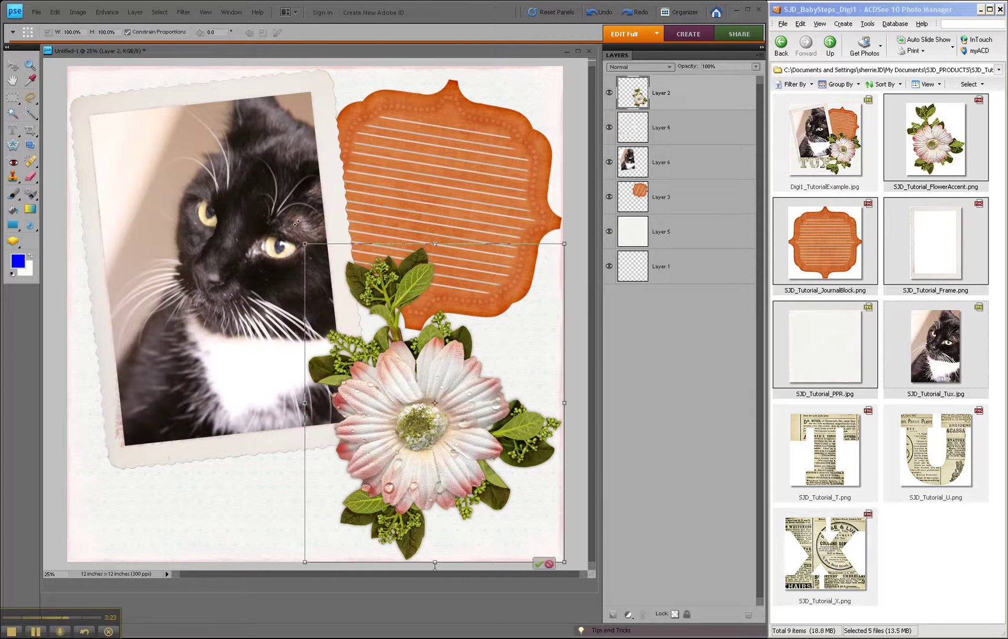
mouse_move(295, 222)
mouse_down()
mouse_move(560, 458)
mouse_move(459, 550)
mouse_up()
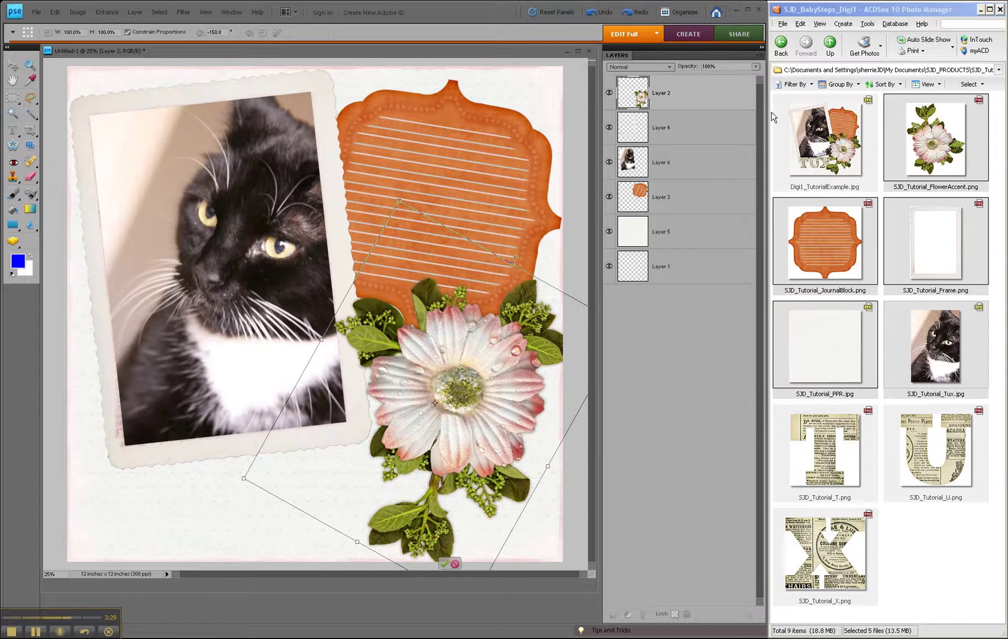
click(444, 565)
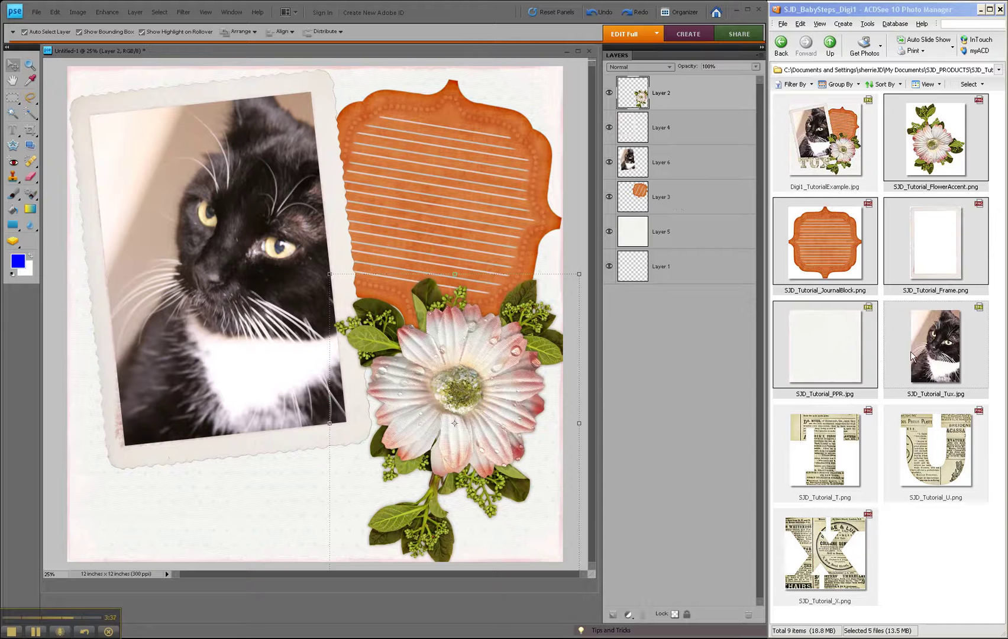
- Select the T, U and X letter thumbnails in ACDSee and drag them into Photoshop Elements
click(833, 457)
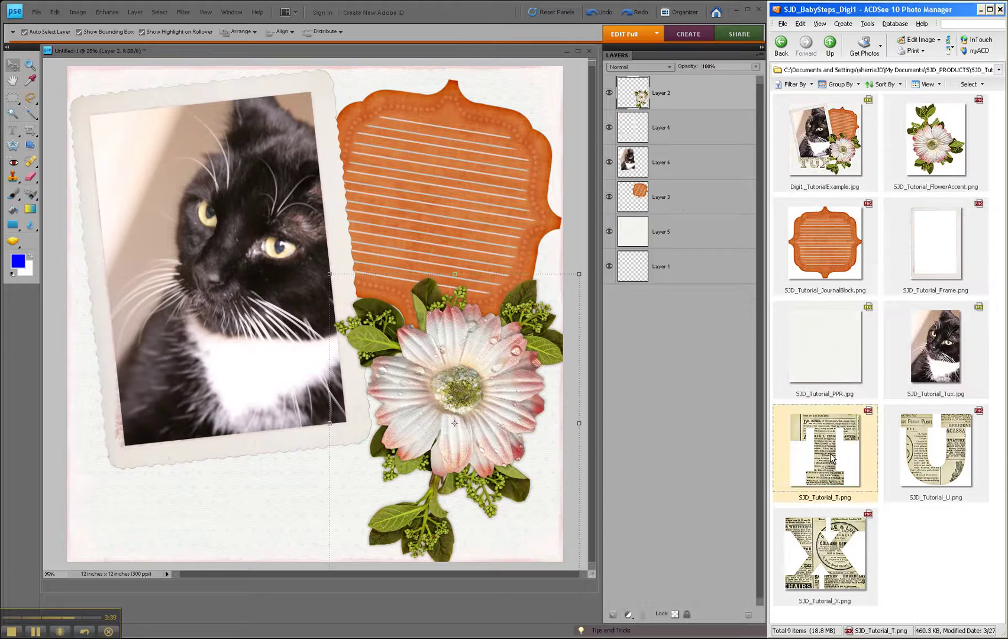
shift+click(839, 570)
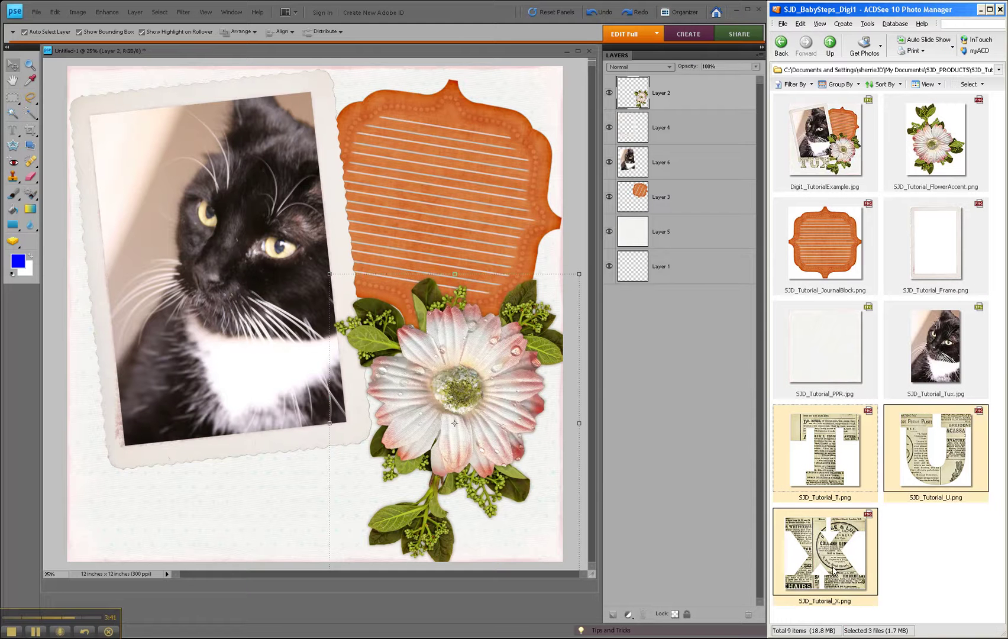
mouse_move(828, 565)
mouse_down()
mouse_move(252, 525)
mouse_move(252, 534)
mouse_up()
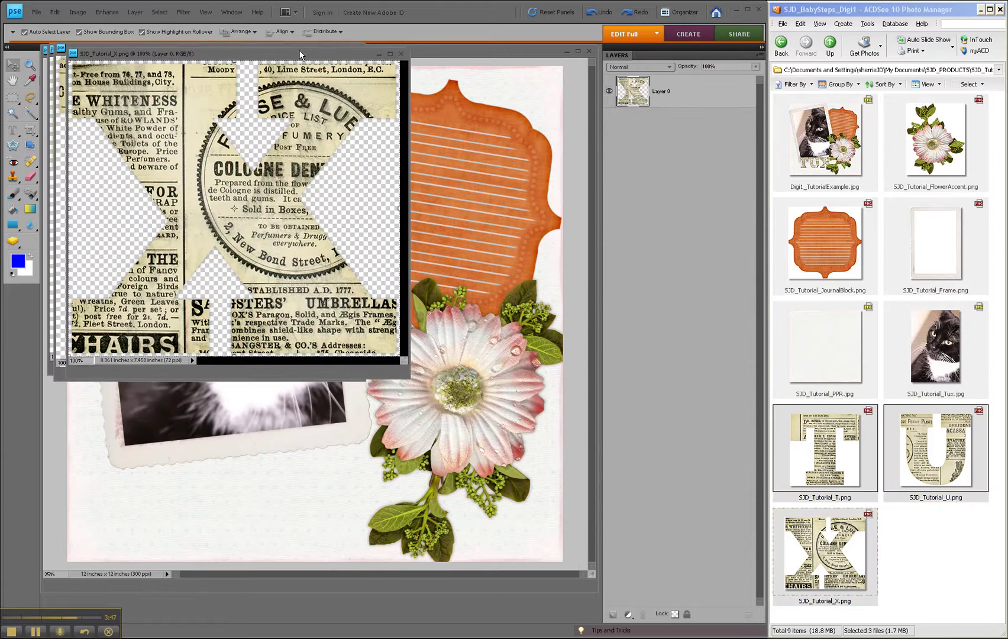
- Move the letter windows aside, copy the T letter onto the layout, and close the T file
drag(298, 50, 524, 444)
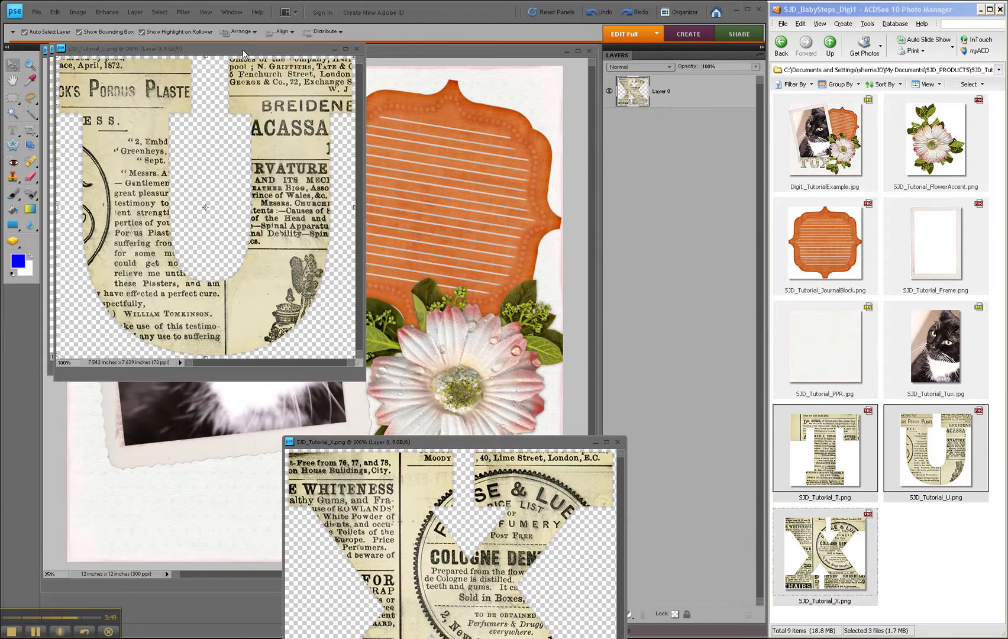
drag(242, 49, 410, 515)
mouse_move(233, 51)
mouse_down()
mouse_move(410, 288)
mouse_move(388, 433)
mouse_move(392, 487)
mouse_up()
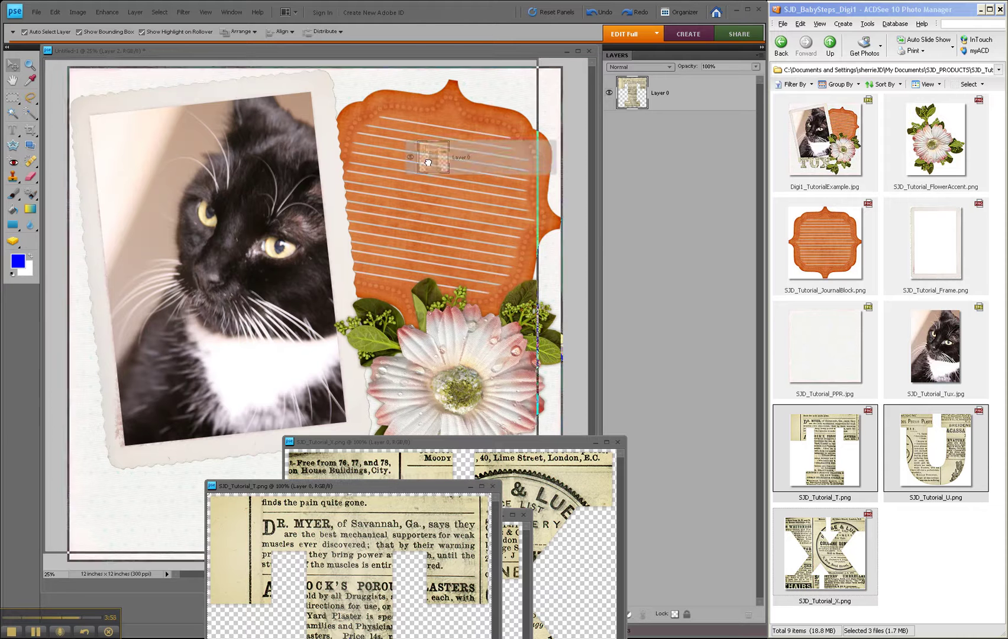
drag(637, 97, 242, 341)
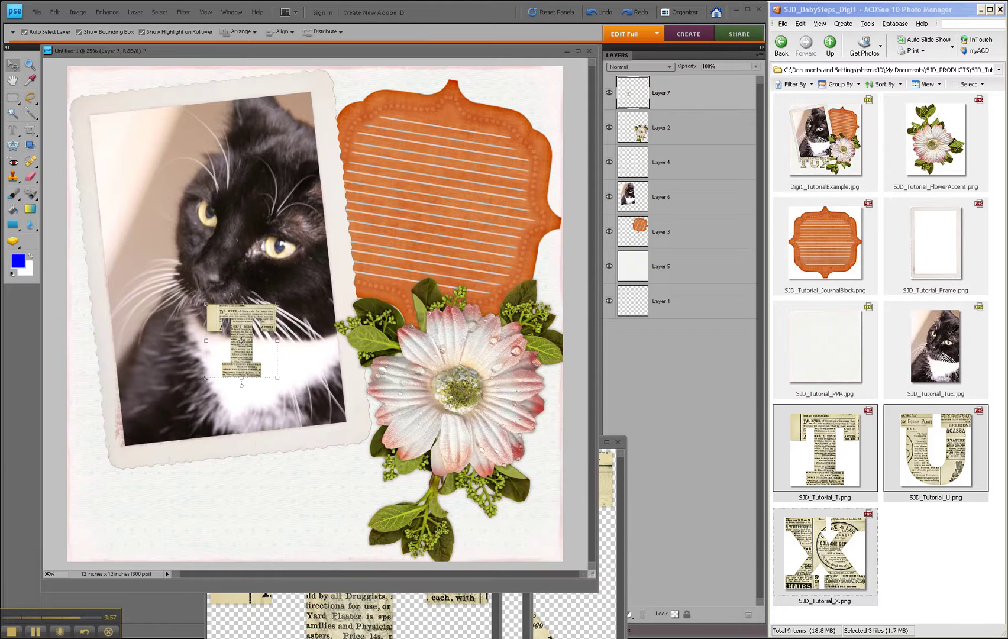
click(451, 633)
click(493, 485)
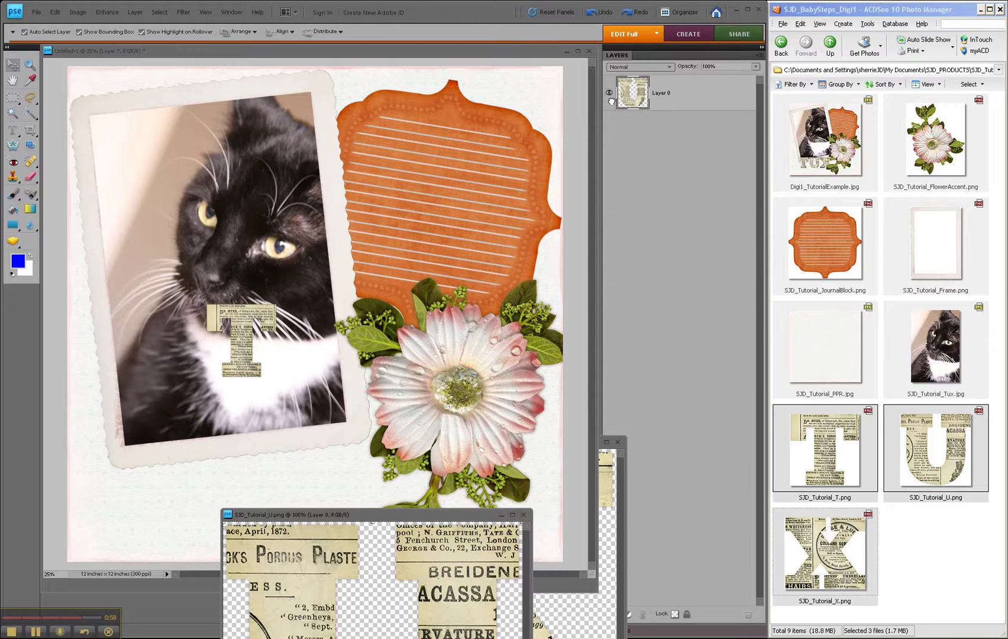
- Copy the U and X letters onto the layout and close the U file
drag(611, 101, 260, 325)
click(510, 532)
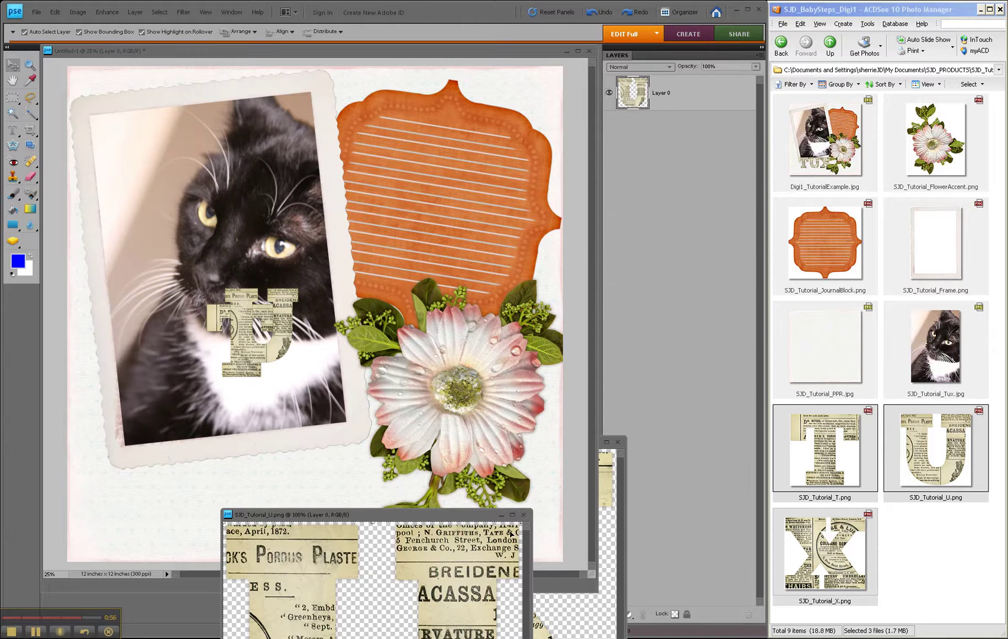
click(523, 514)
click(563, 609)
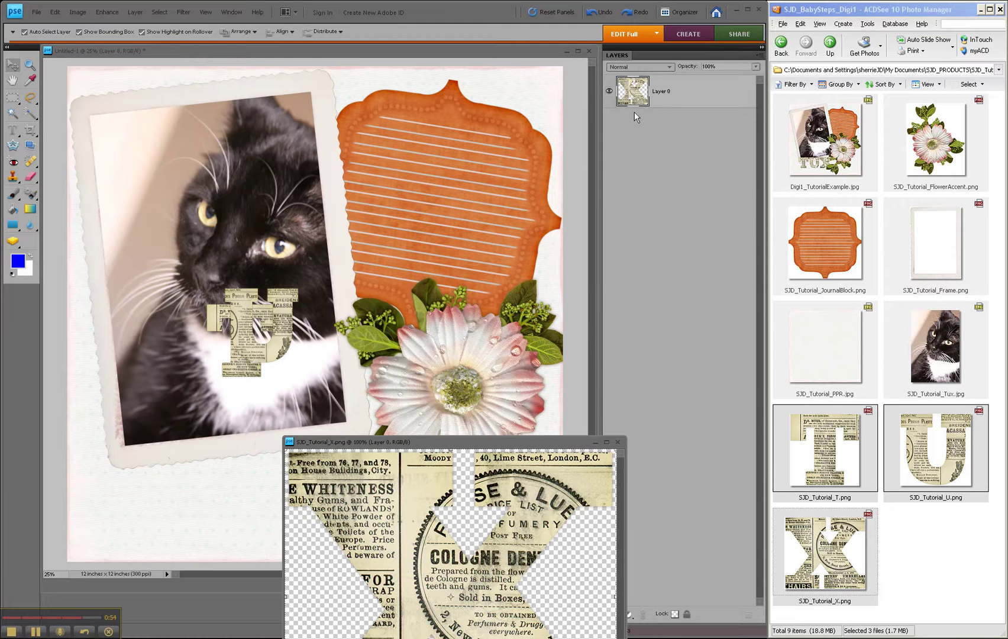
drag(632, 98, 349, 363)
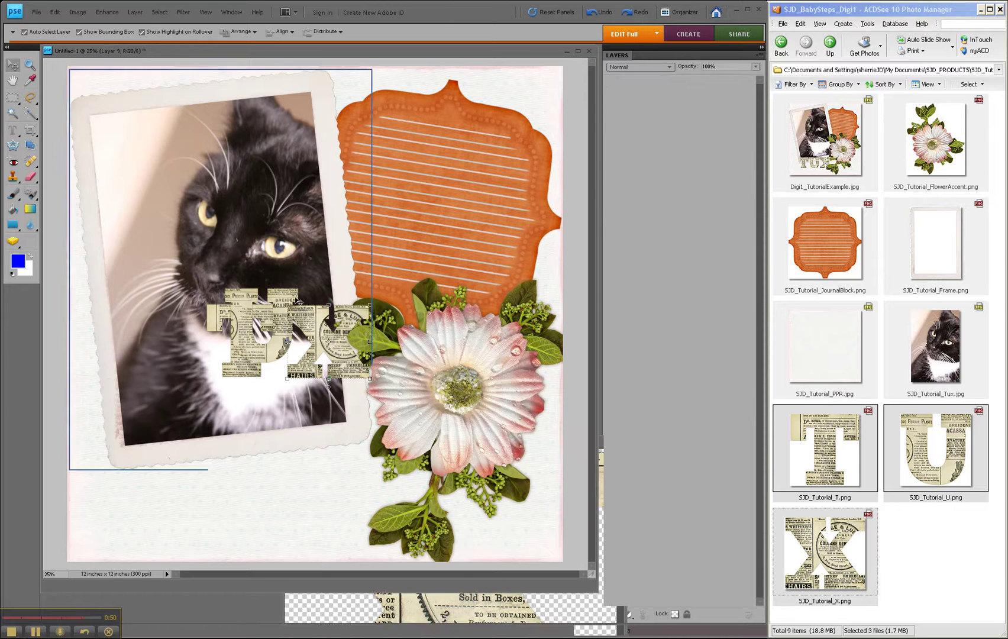
- Drag the X, U and T letters below the photo frame, lined up left to right
drag(340, 347, 329, 485)
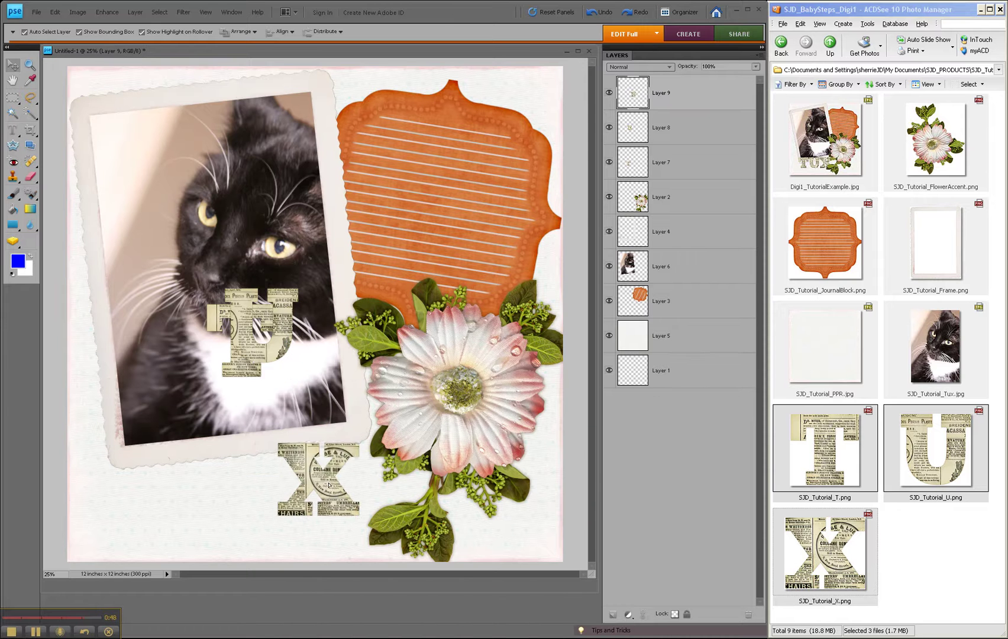
drag(273, 352, 249, 502)
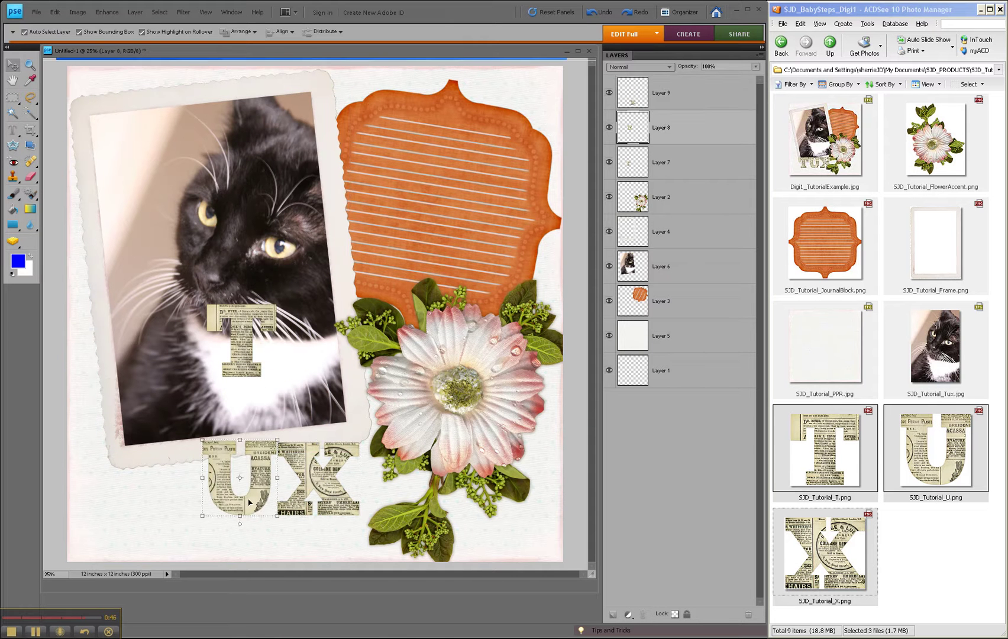
drag(264, 350, 192, 488)
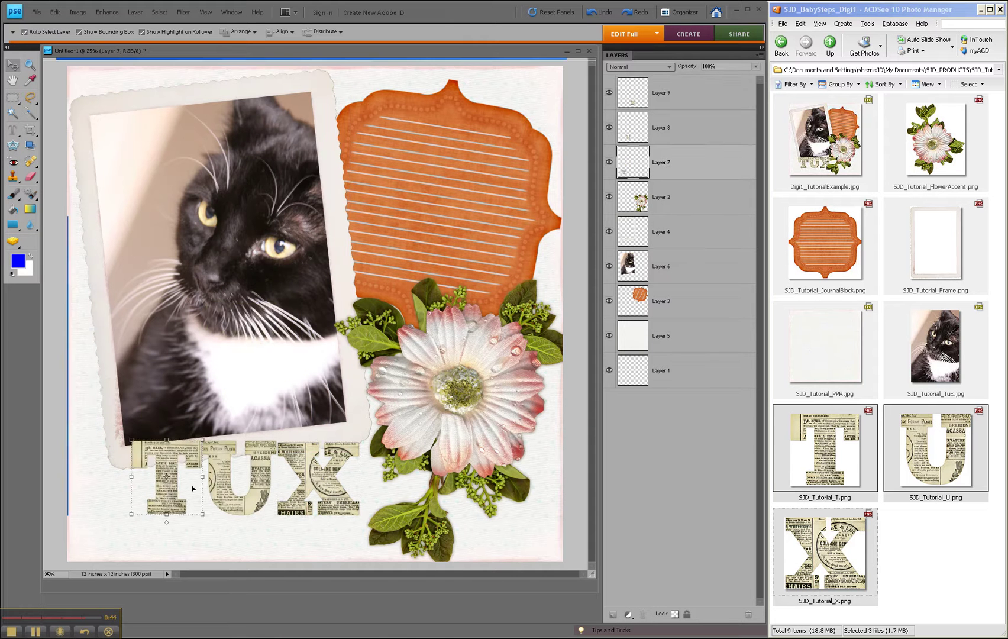
click(255, 506)
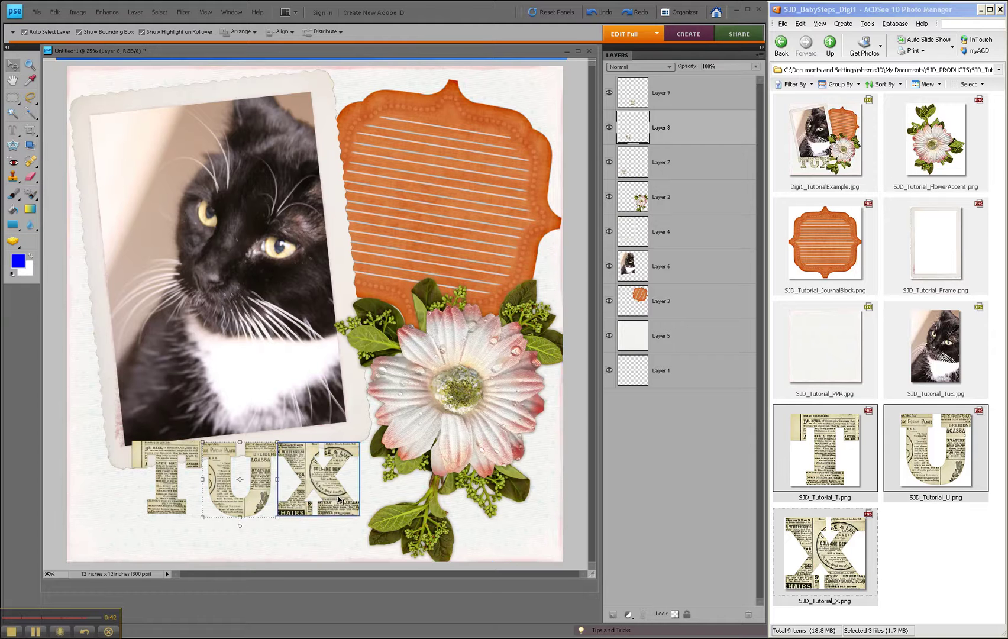
click(341, 501)
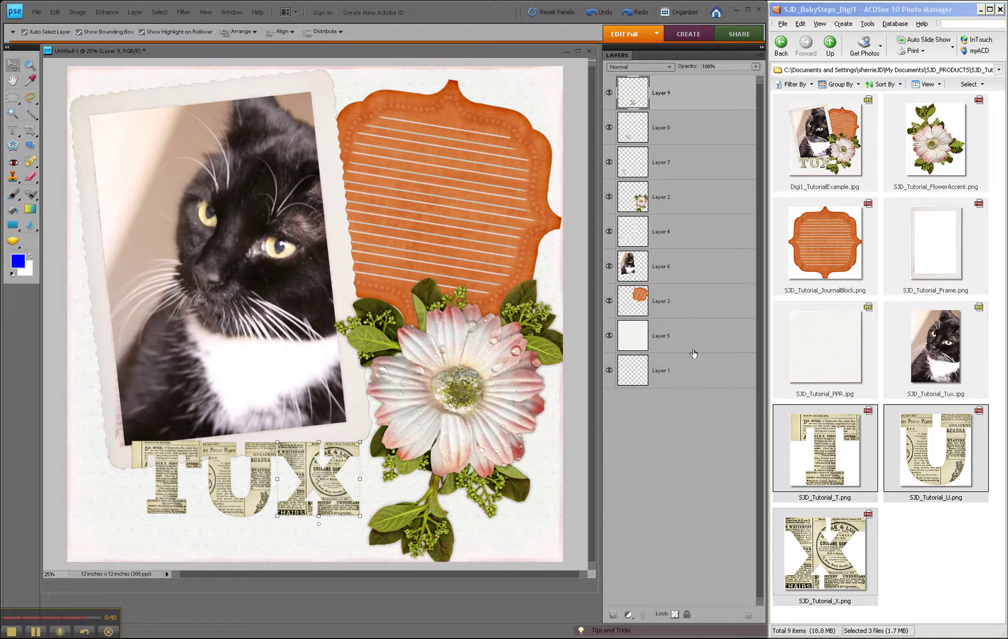